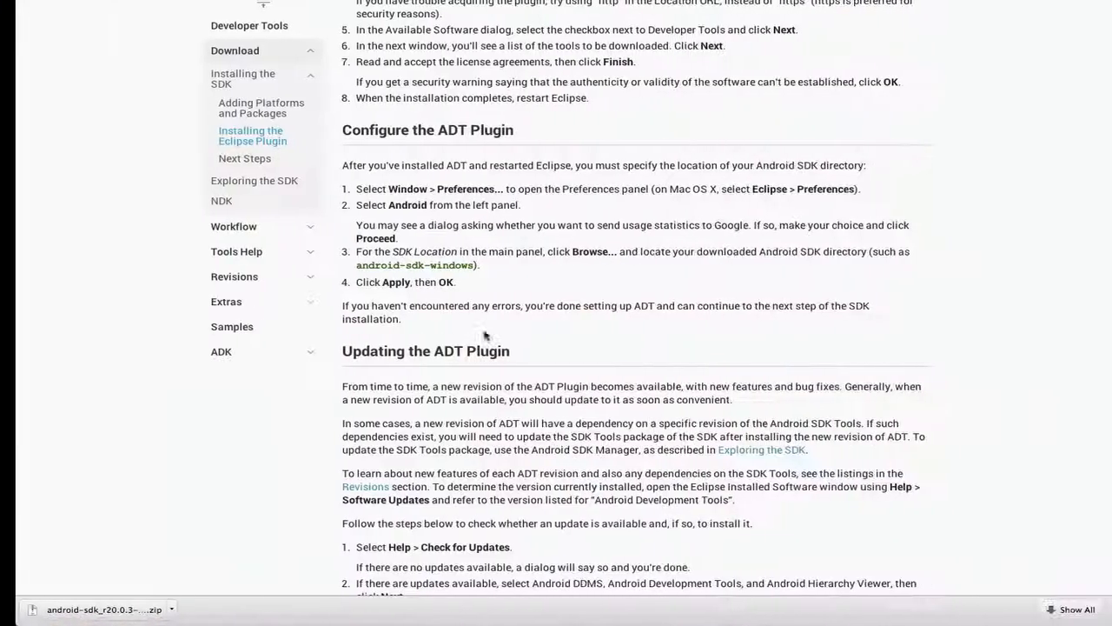
On the Eclipse Downloads page, open the Mac OS X 64 Bit download of Eclipse IDE for Java EE Developers
{"action": "left_click", "coordinate": [231, 31]}
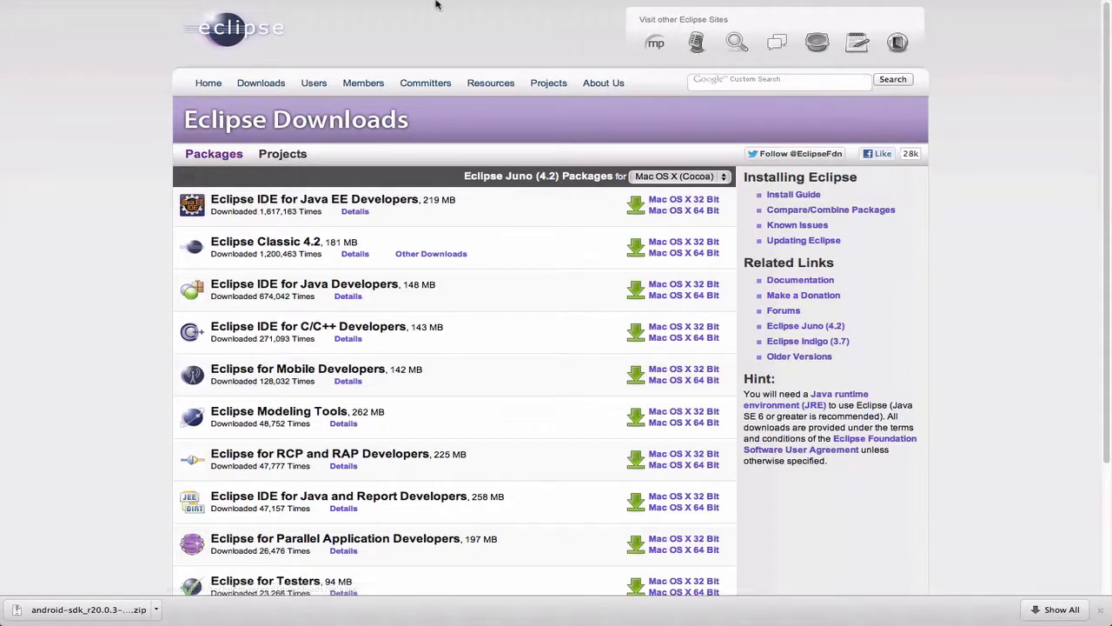
{"action": "mouse_move", "coordinate": [436, 3]}
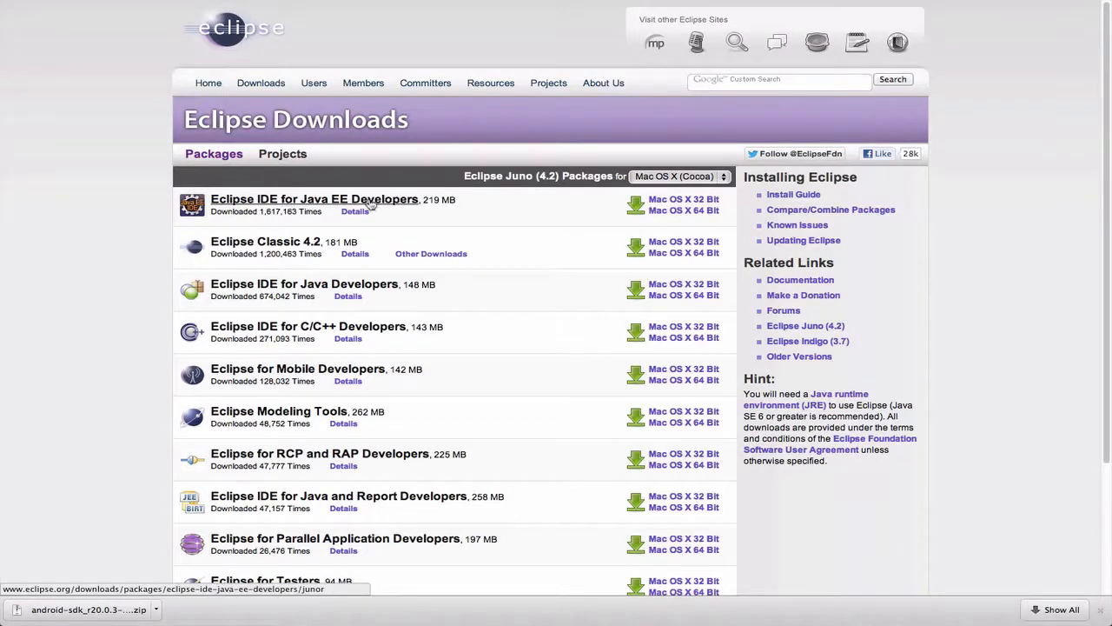
{"action": "left_click", "coordinate": [681, 212]}
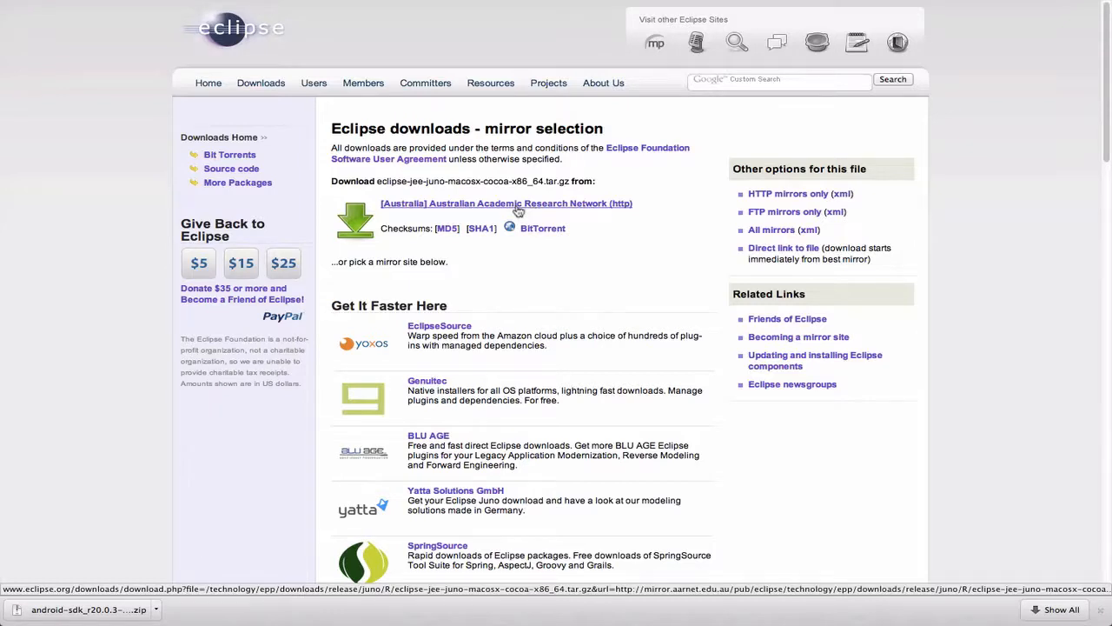
Launch Eclipse from the downloaded eclipse folder, accepting the proposed workspace folder in Documents
{"action": "key", "text": "ctrl+Left"}
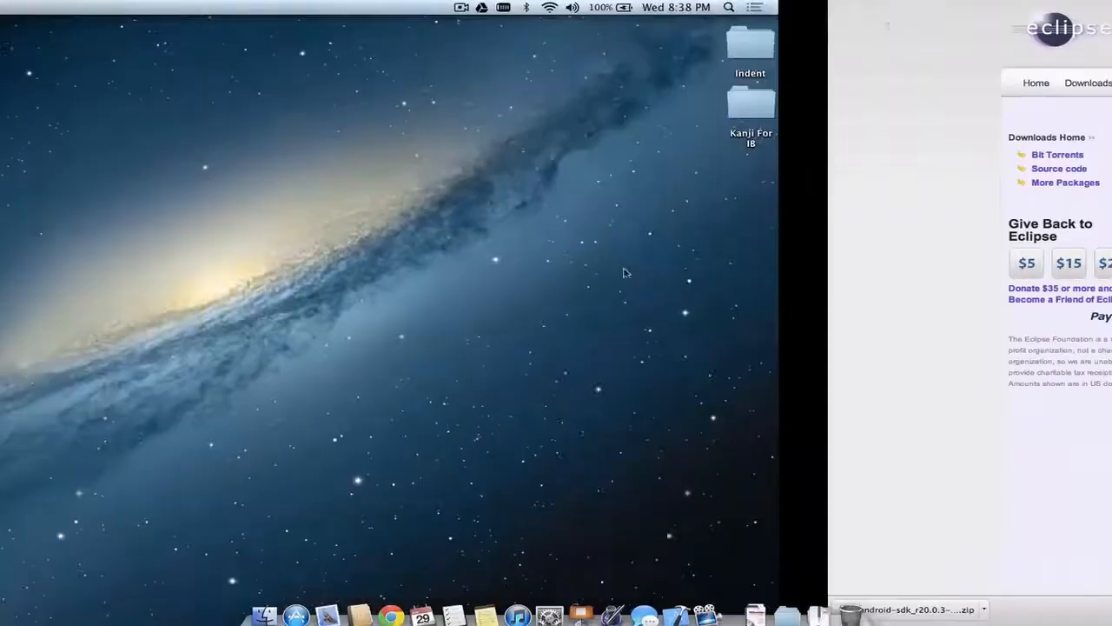
{"action": "left_click", "coordinate": [817, 606]}
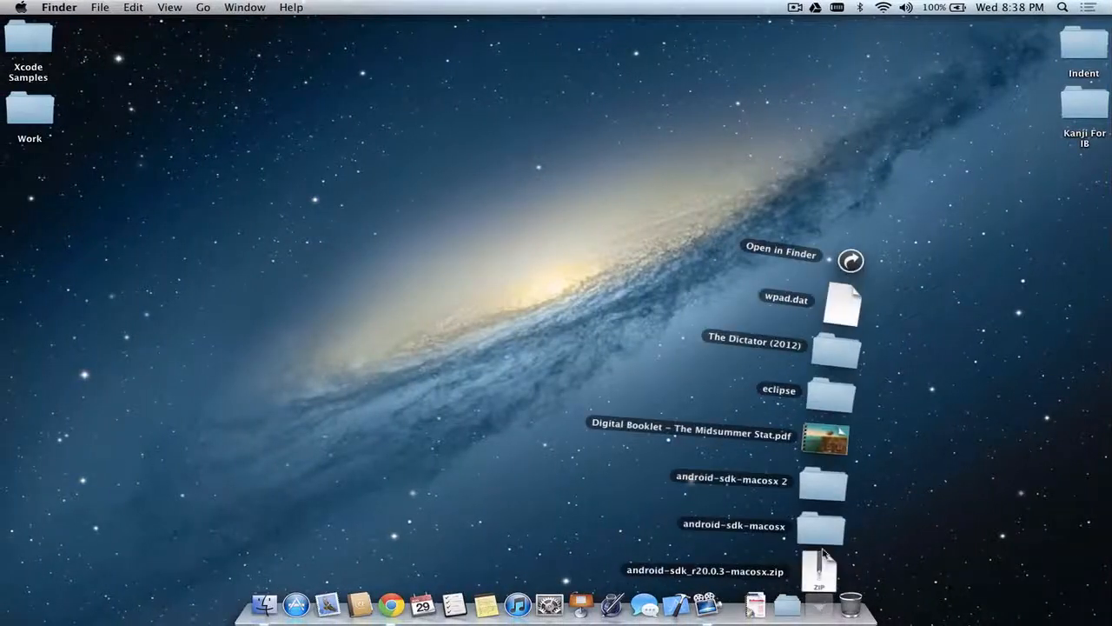
{"action": "left_click", "coordinate": [804, 398]}
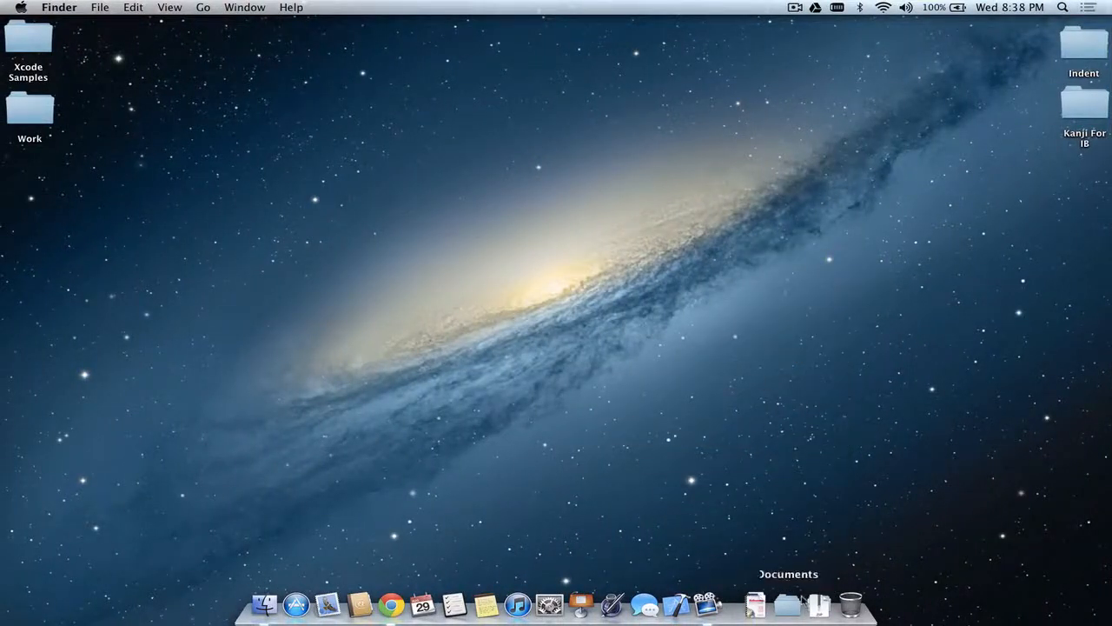
{"action": "left_click", "coordinate": [817, 606]}
{"action": "left_click", "coordinate": [836, 395]}
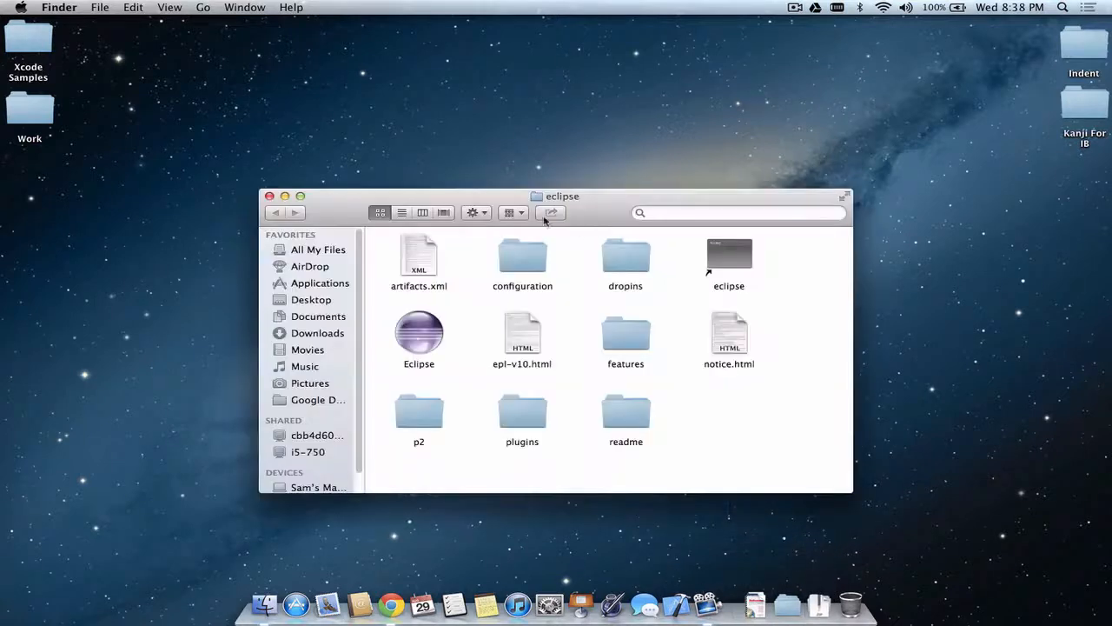
{"action": "double_click", "coordinate": [419, 338]}
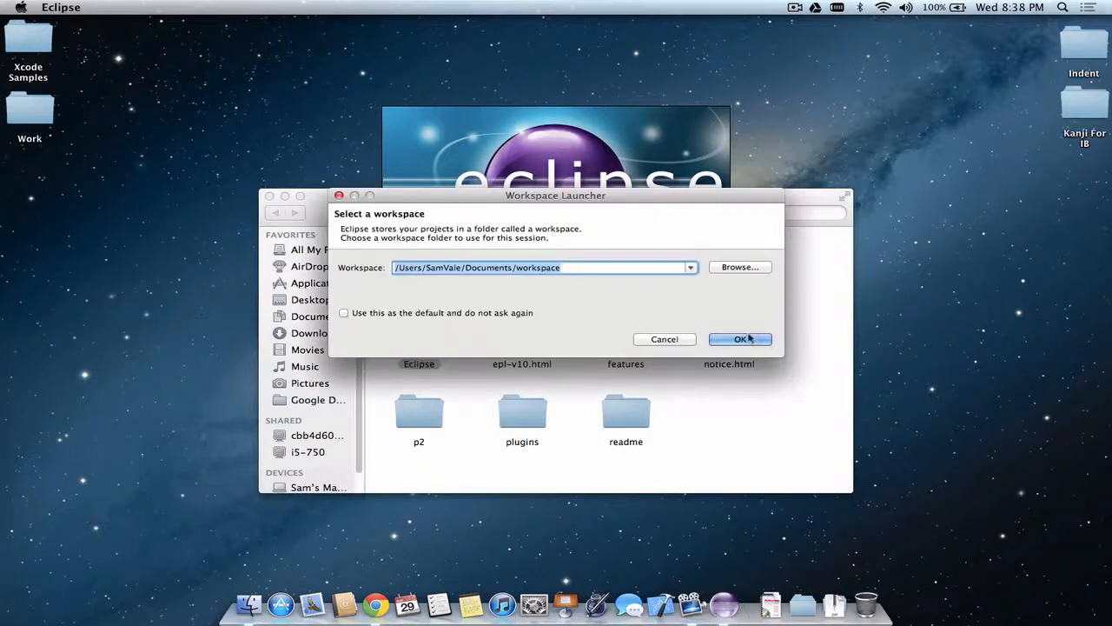
{"action": "left_click", "coordinate": [745, 340]}
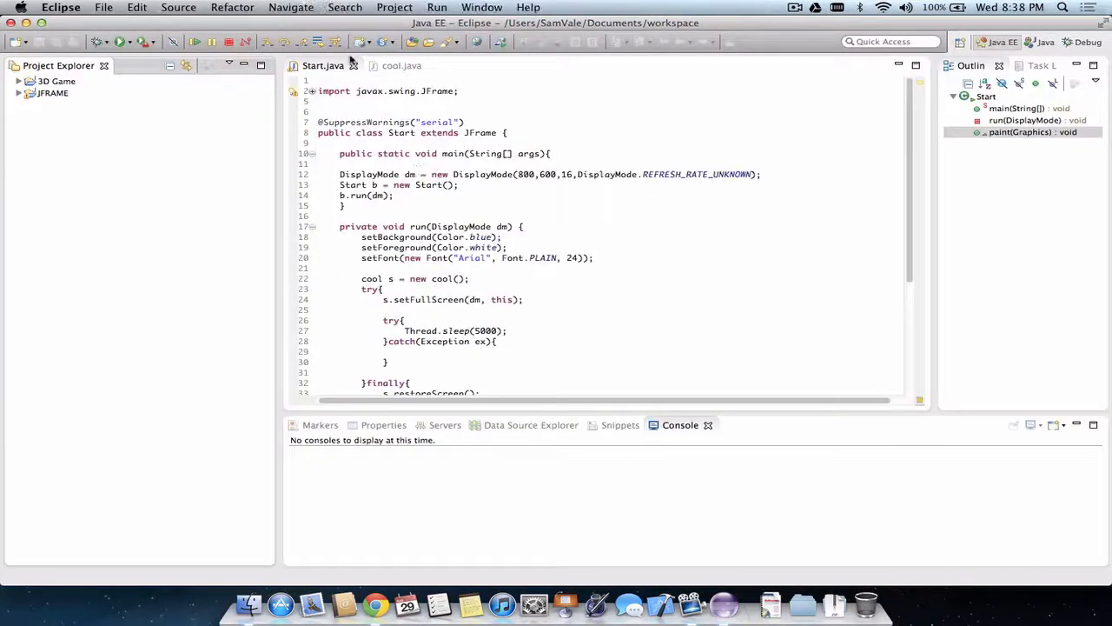
Close the Start.java and cool.java files and make the Eclipse window full screen
{"action": "left_click", "coordinate": [354, 66]}
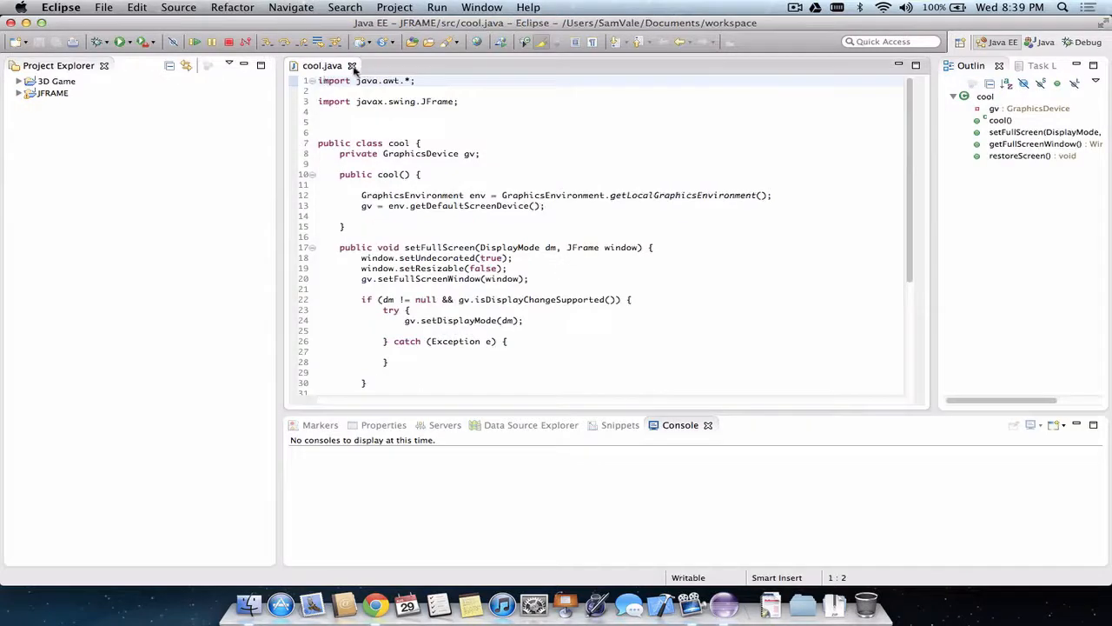
{"action": "left_click", "coordinate": [351, 66]}
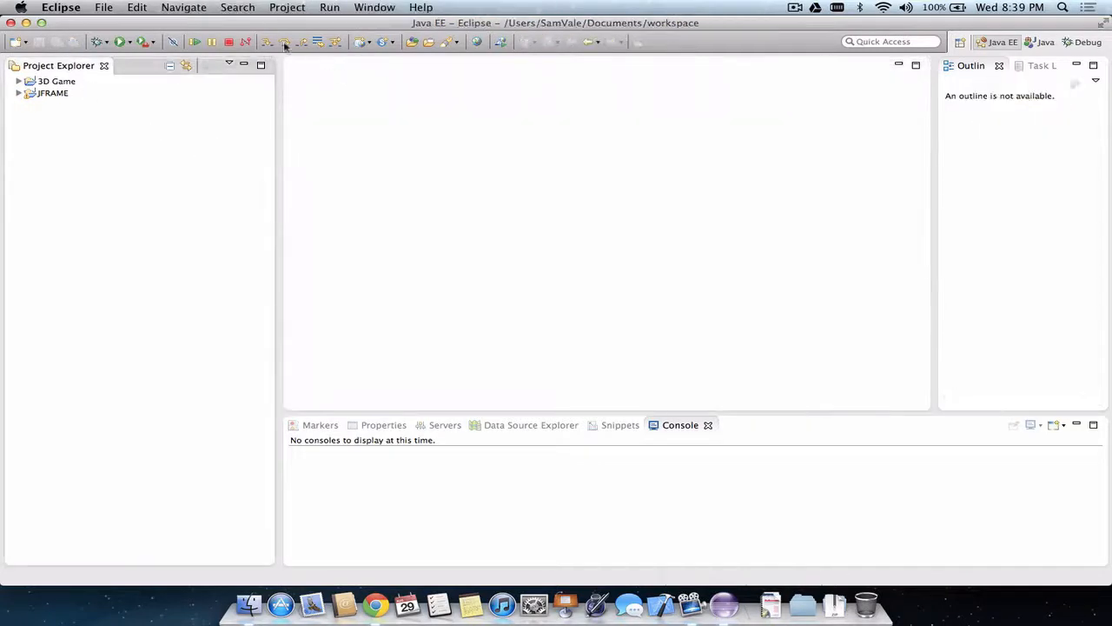
{"action": "left_click", "coordinate": [1102, 23]}
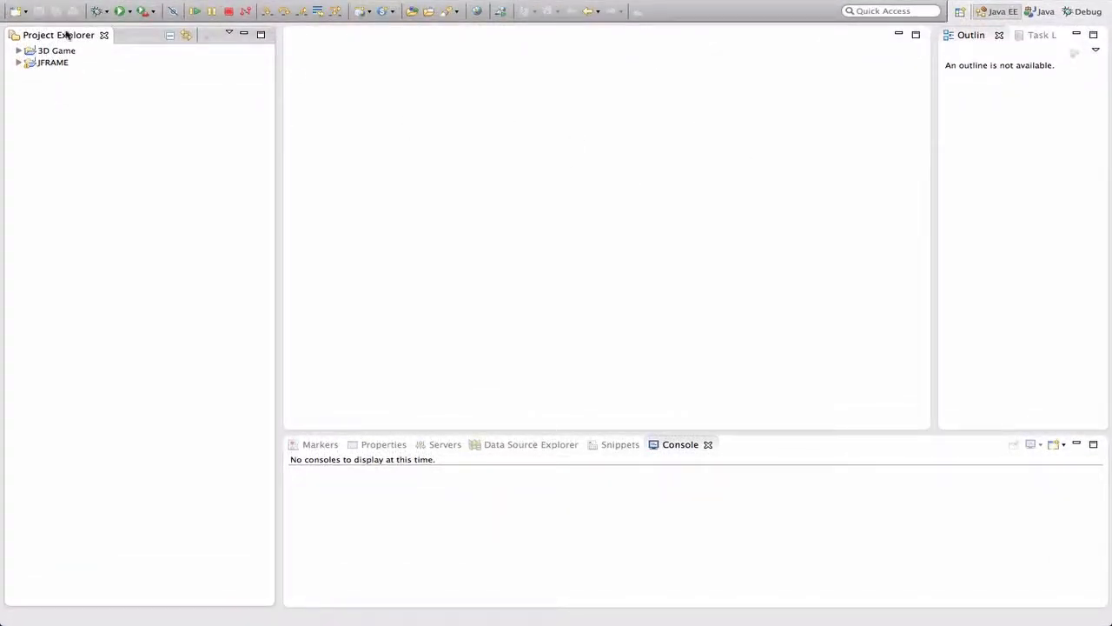
{"action": "mouse_move", "coordinate": [67, 3]}
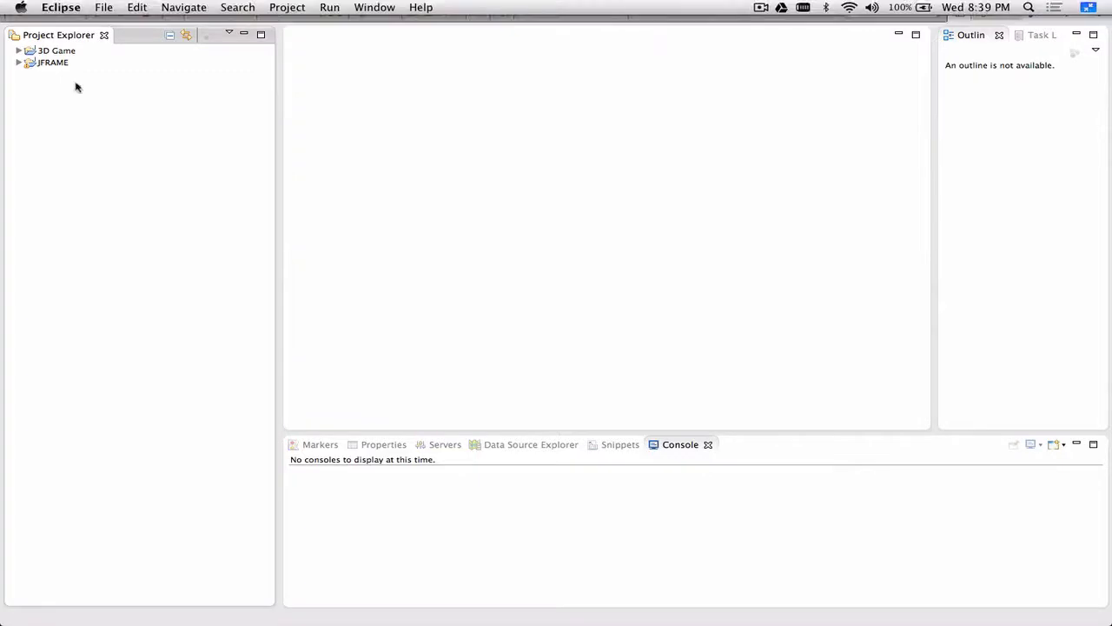
{"action": "left_click", "coordinate": [17, 13]}
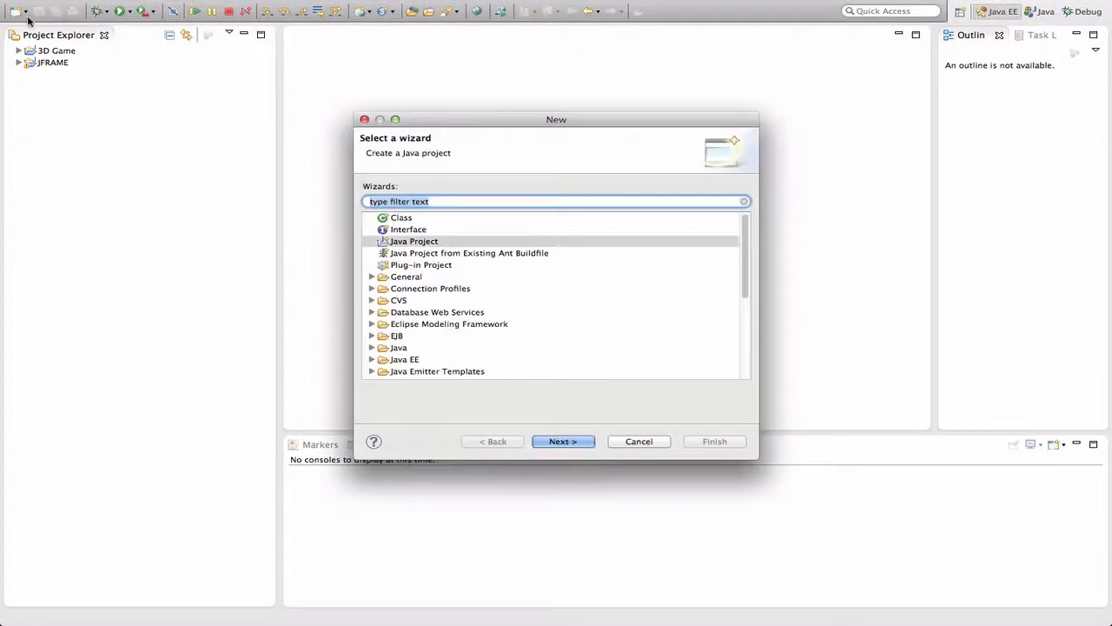
{"action": "left_click", "coordinate": [415, 245]}
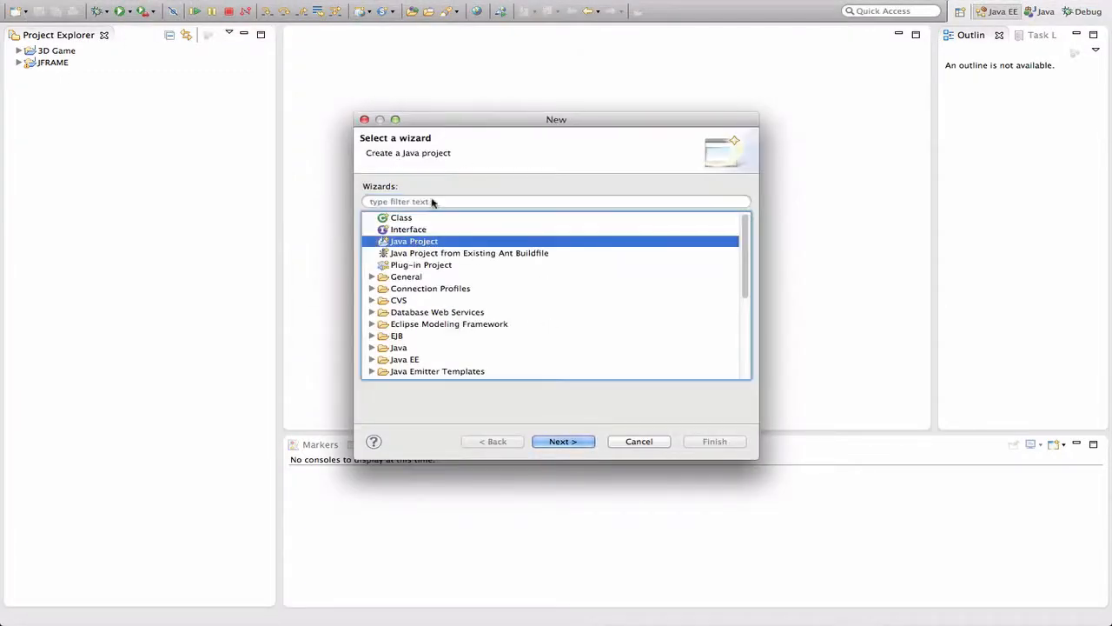
{"action": "left_click", "coordinate": [431, 202]}
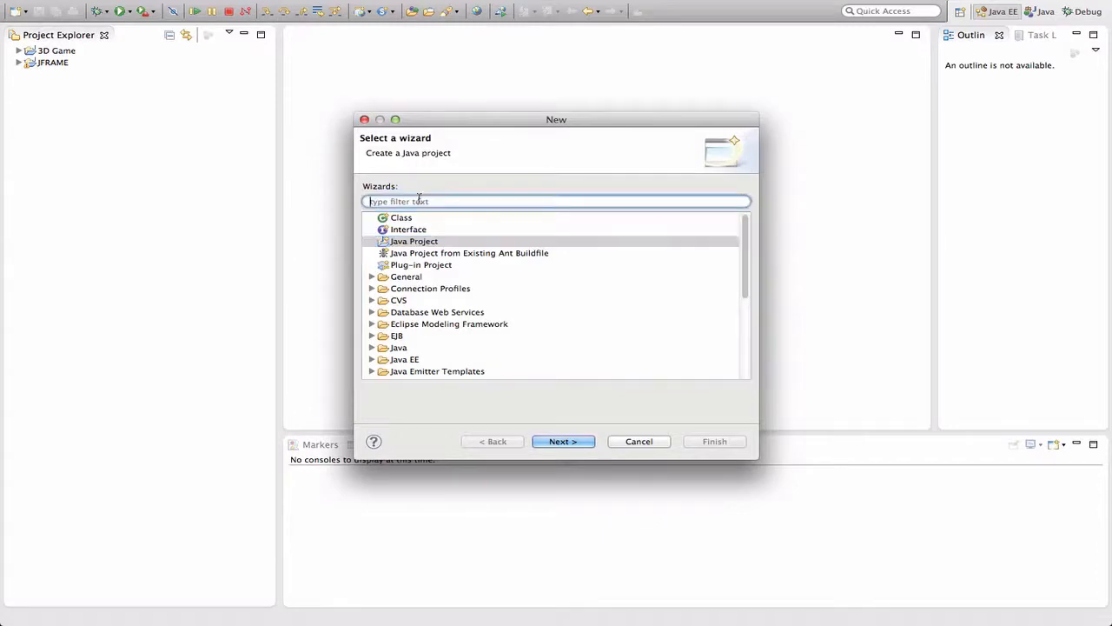
{"action": "left_click", "coordinate": [639, 442]}
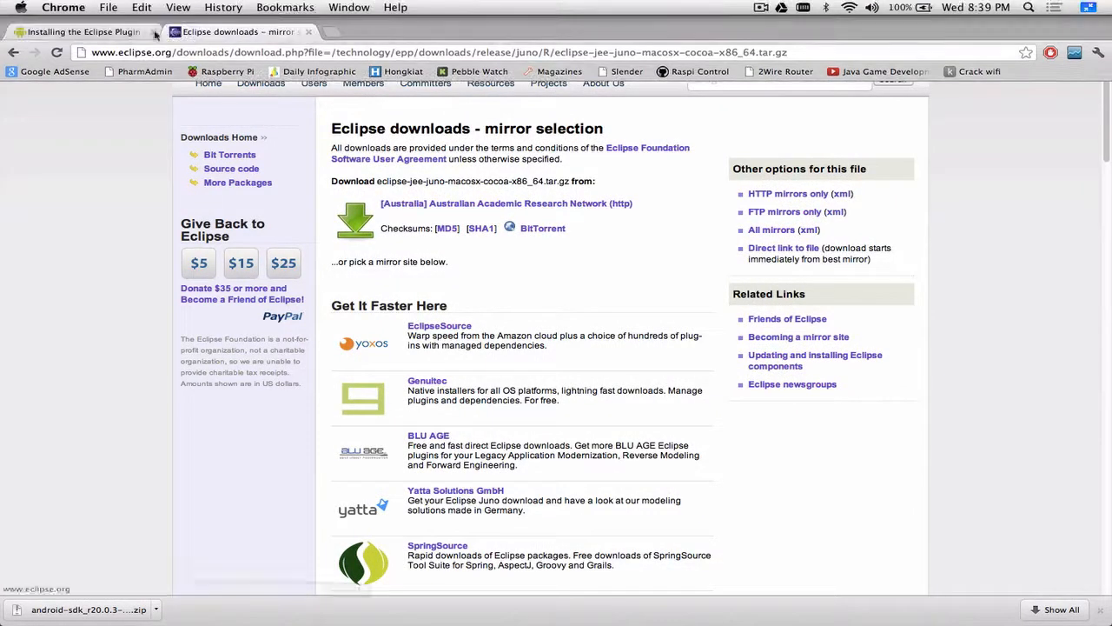
Switch to Chrome and review the instructions for downloading and configuring the ADT plugin on the Installing the Eclipse Plugin page
{"action": "left_click", "coordinate": [83, 32]}
{"action": "scroll", "coordinate": [409, 149], "scroll_direction": "up", "scroll_amount": 1}
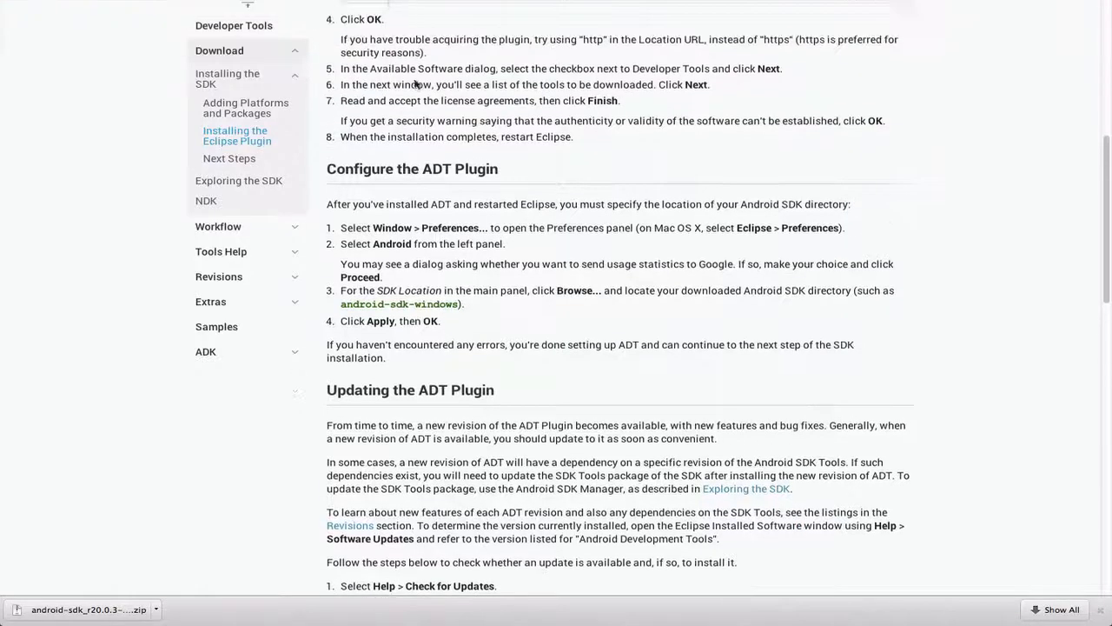
{"action": "left_click", "coordinate": [180, 52]}
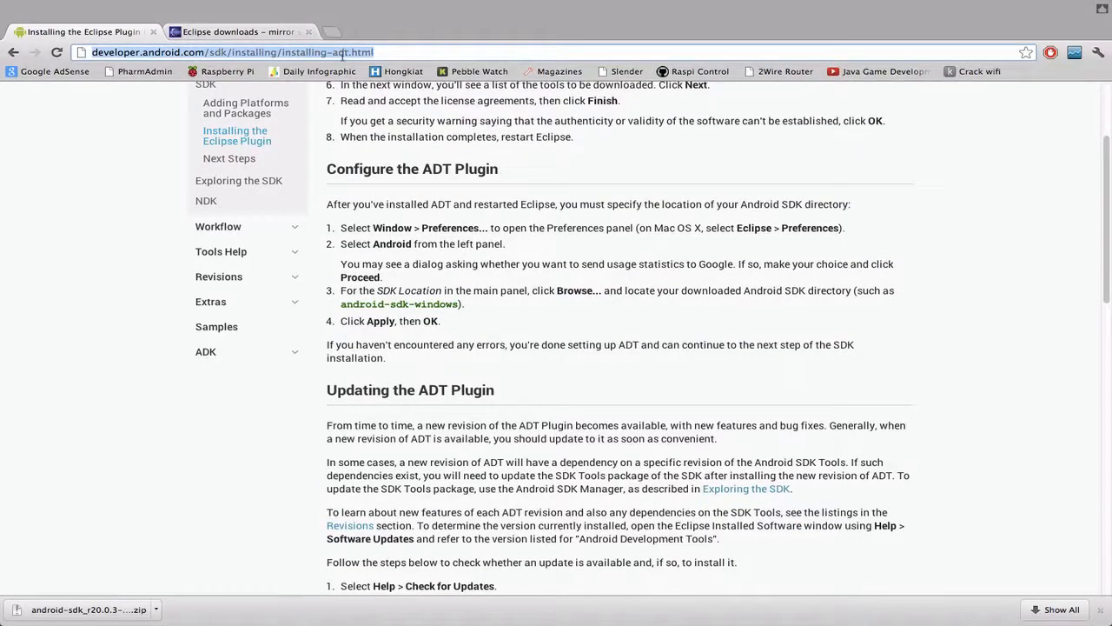
{"action": "left_click", "coordinate": [228, 33]}
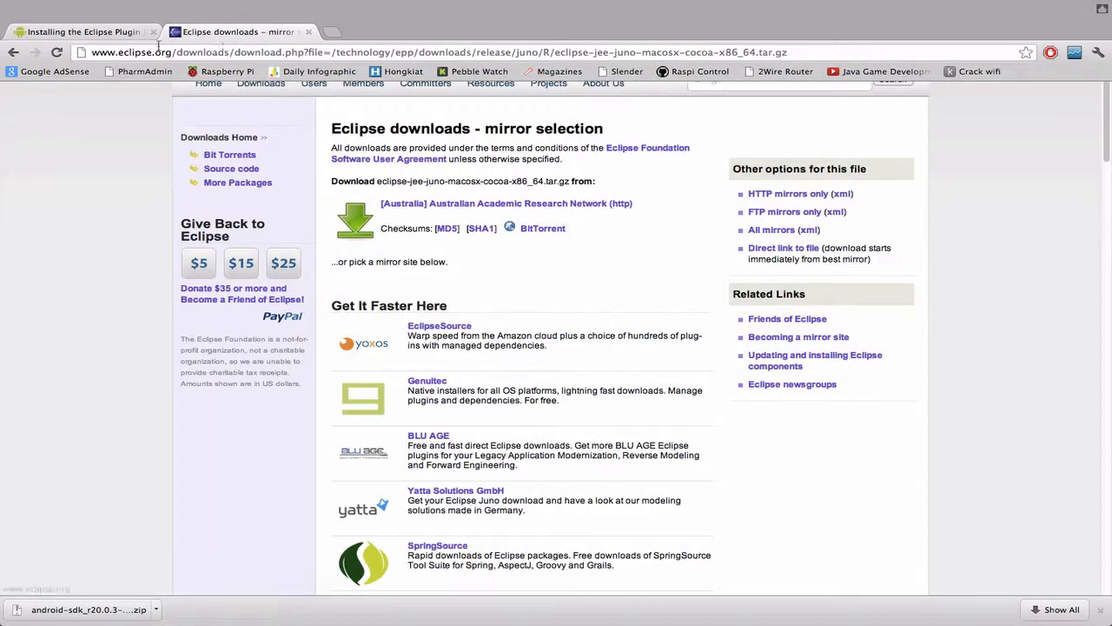
{"action": "left_click", "coordinate": [105, 33]}
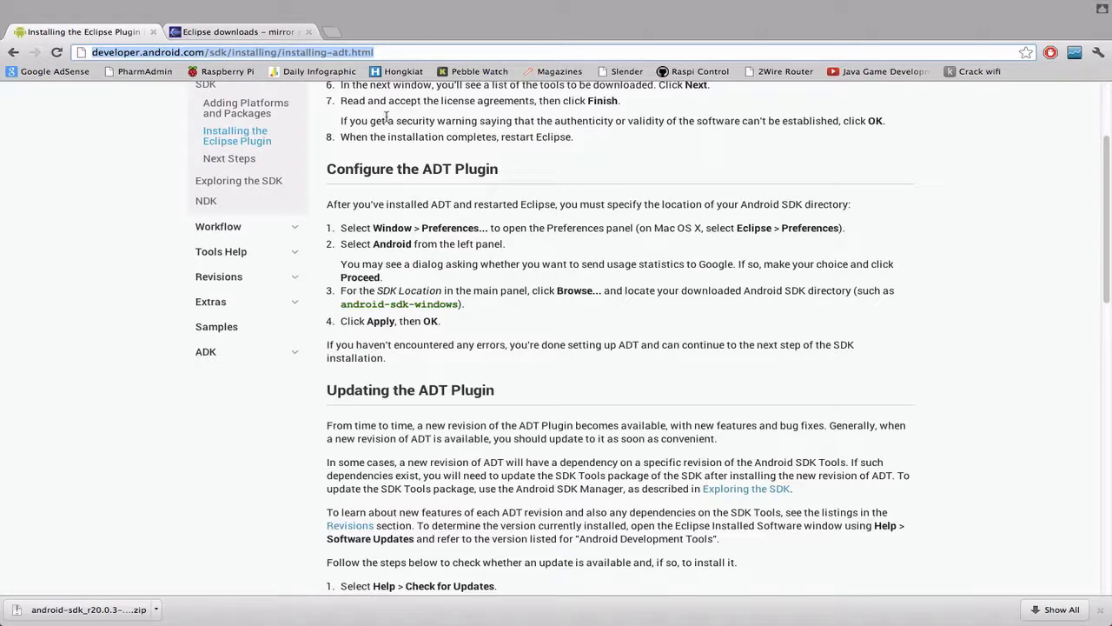
{"action": "left_click", "coordinate": [528, 171]}
{"action": "scroll", "coordinate": [528, 172], "scroll_direction": "down", "scroll_amount": 4}
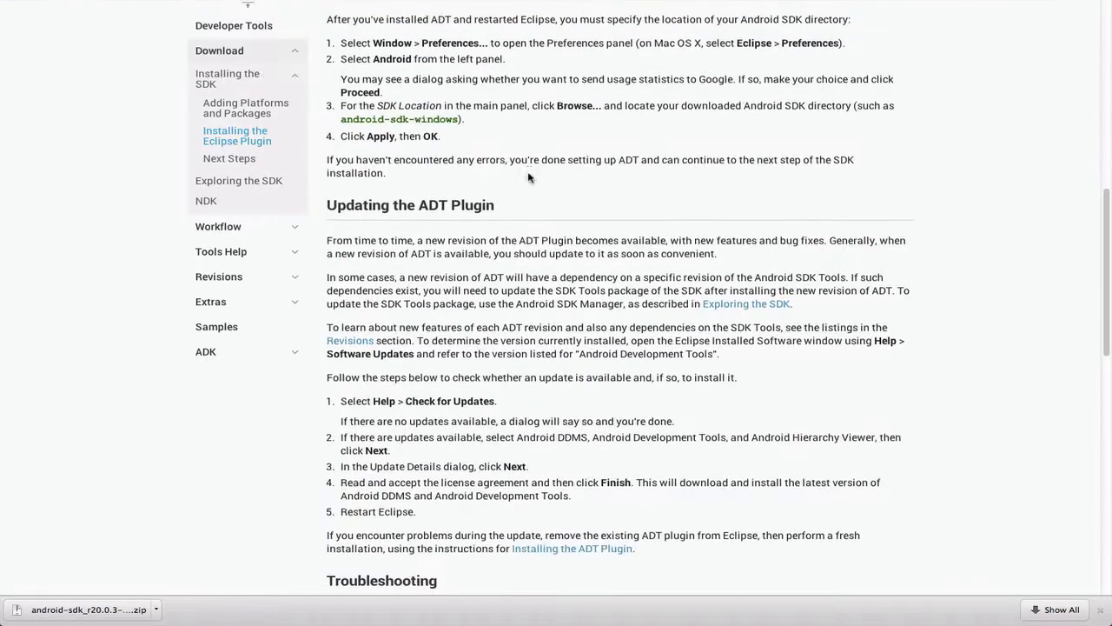
{"action": "scroll", "coordinate": [521, 174], "scroll_direction": "up", "scroll_amount": 4}
{"action": "scroll", "coordinate": [446, 145], "scroll_direction": "up", "scroll_amount": 4}
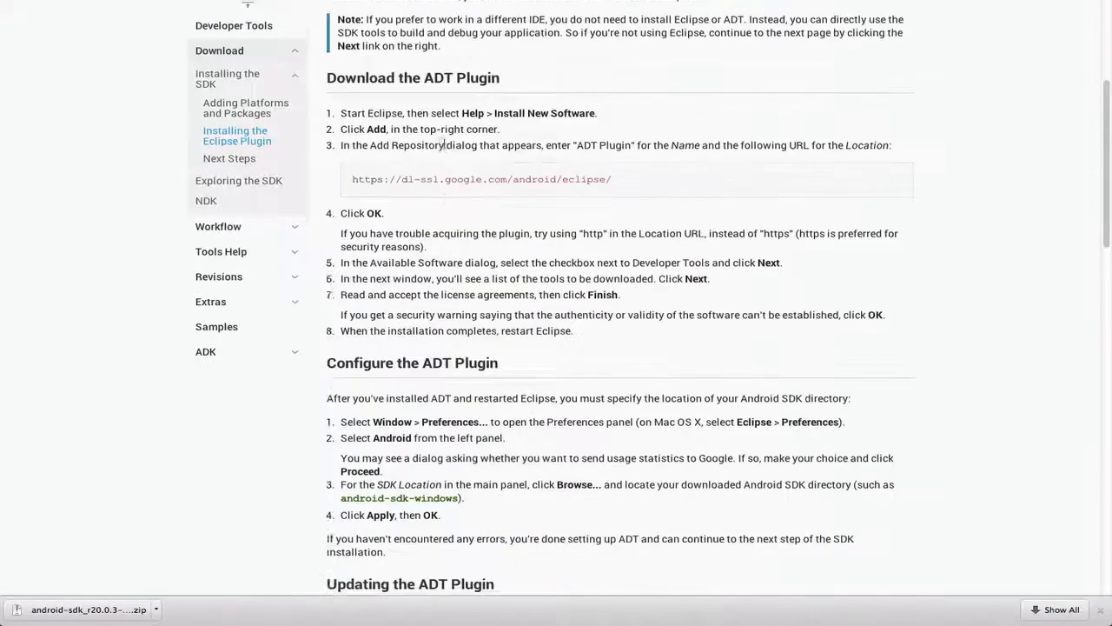
{"action": "scroll", "coordinate": [446, 145], "scroll_direction": "up", "scroll_amount": 1}
{"action": "left_click_drag", "start_coordinate": [330, 129], "coordinate": [504, 128]}
{"action": "left_click", "coordinate": [504, 128]}
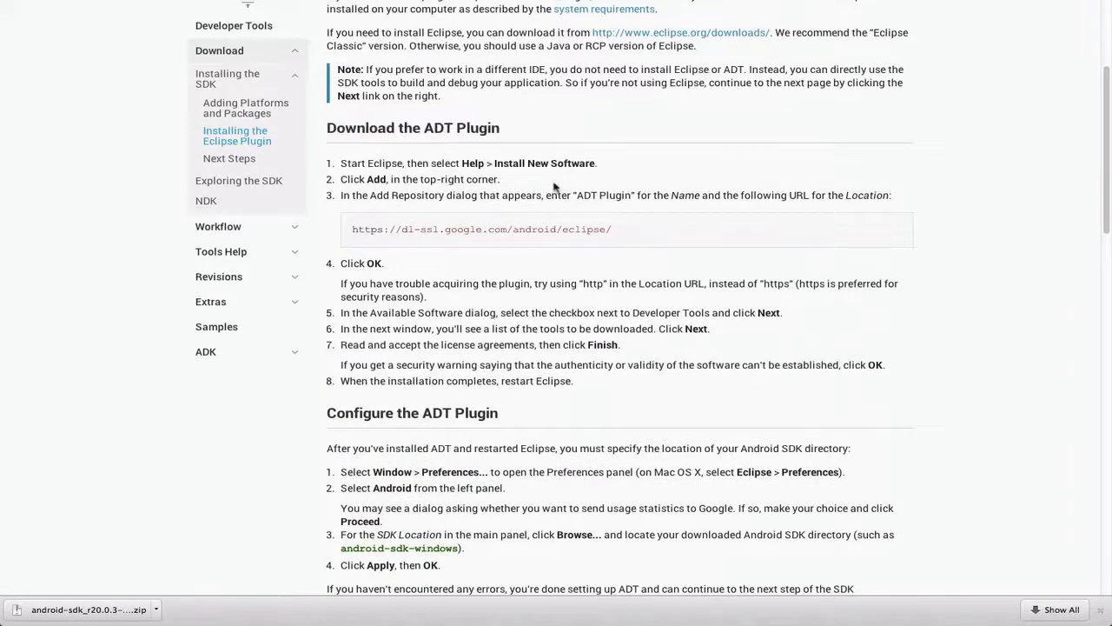
{"action": "scroll", "coordinate": [524, 198], "scroll_direction": "down", "scroll_amount": 5}
{"action": "scroll", "coordinate": [525, 198], "scroll_direction": "up", "scroll_amount": 10}
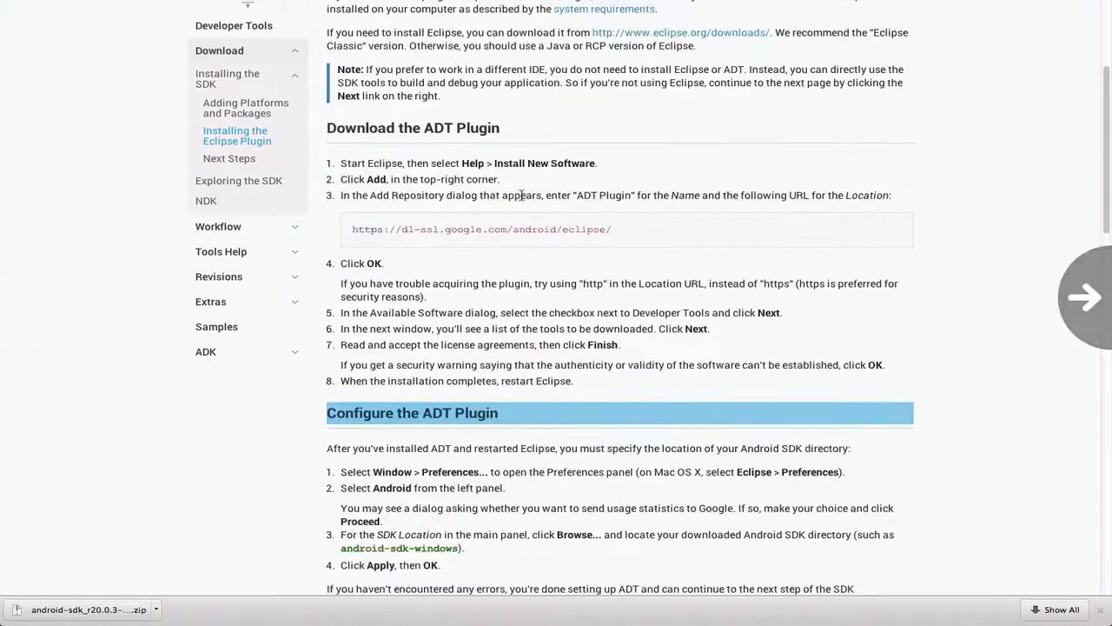
Switch to Eclipse, start installing new software, and begin adding a repository named ADT
{"action": "key", "text": "ctrl+Left"}
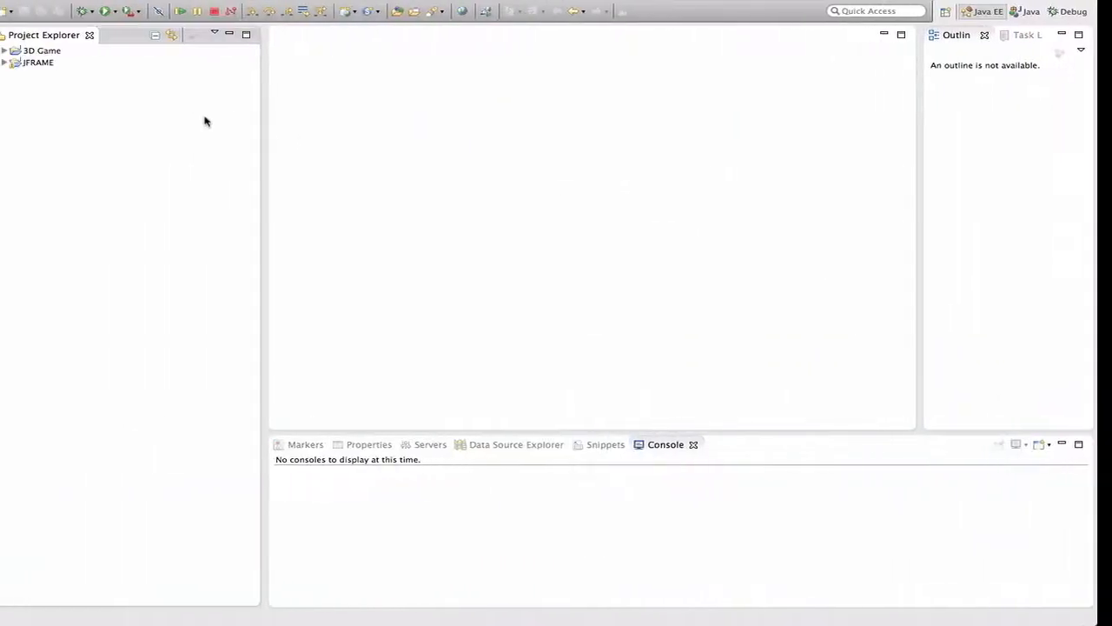
{"action": "left_click", "coordinate": [422, 7]}
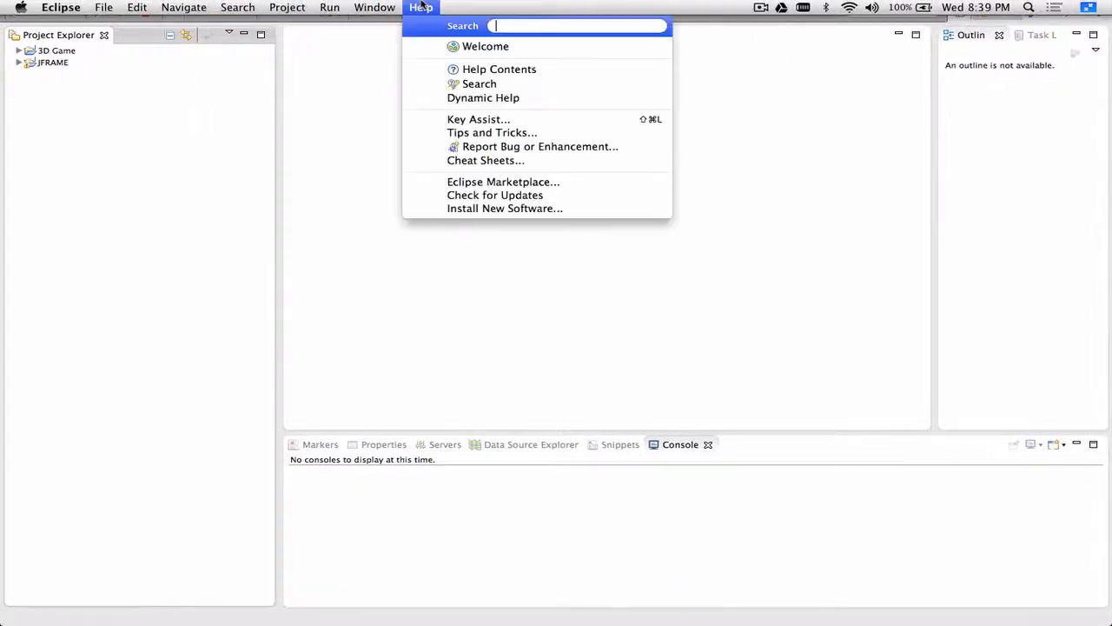
{"action": "left_click", "coordinate": [476, 210]}
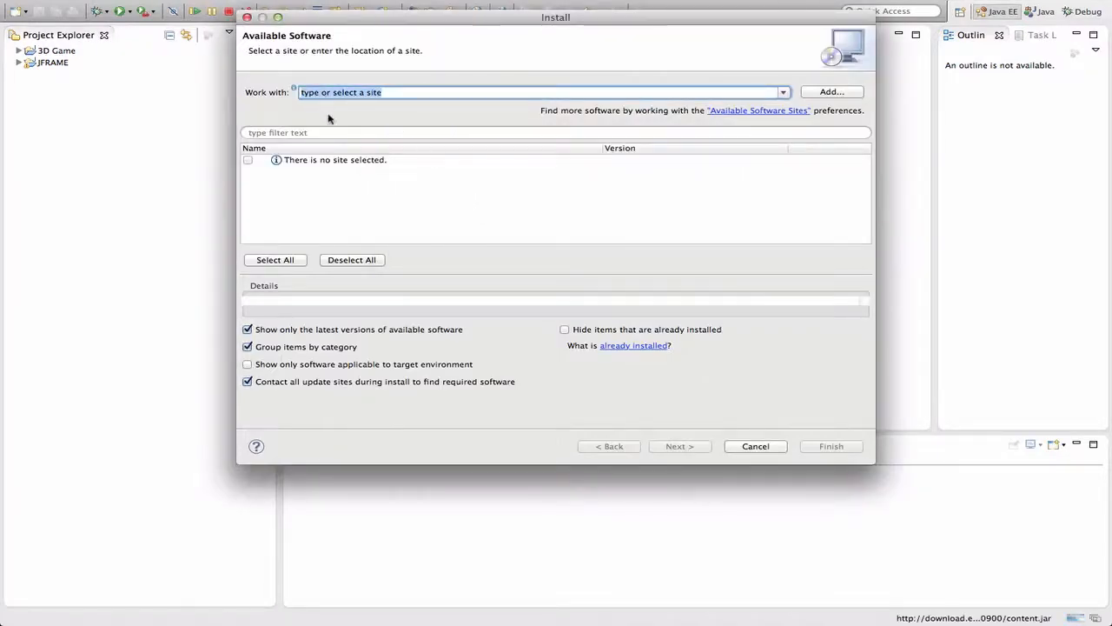
{"action": "left_click", "coordinate": [833, 93]}
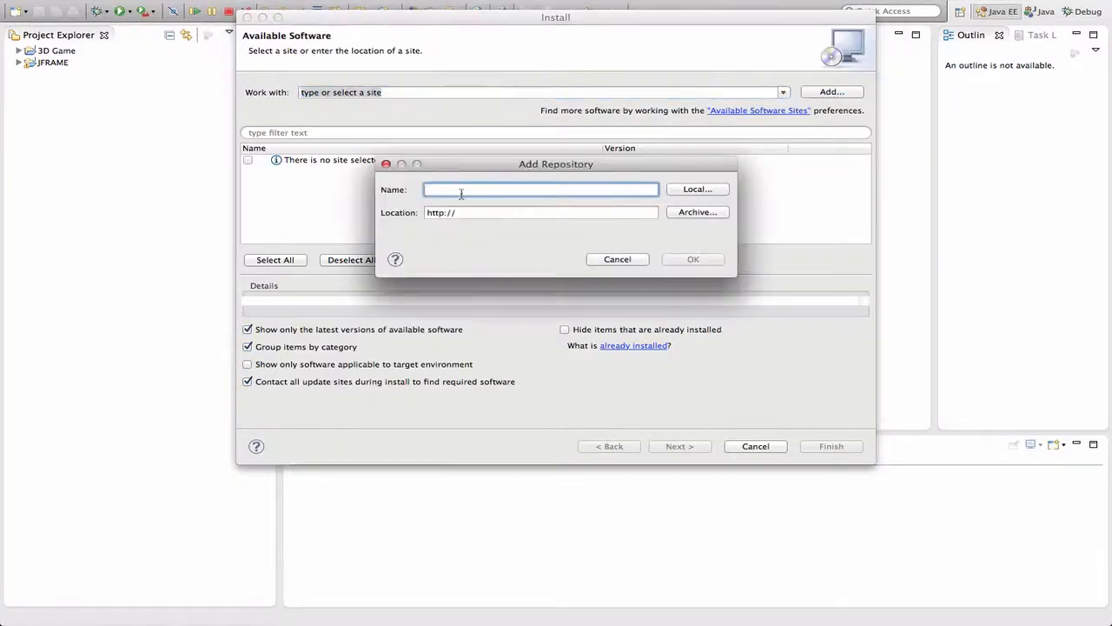
{"action": "type", "text": "ADT"}
{"action": "key", "text": "ctrl+Right"}
{"action": "scroll", "coordinate": [559, 330], "scroll_direction": "down", "scroll_amount": 1}
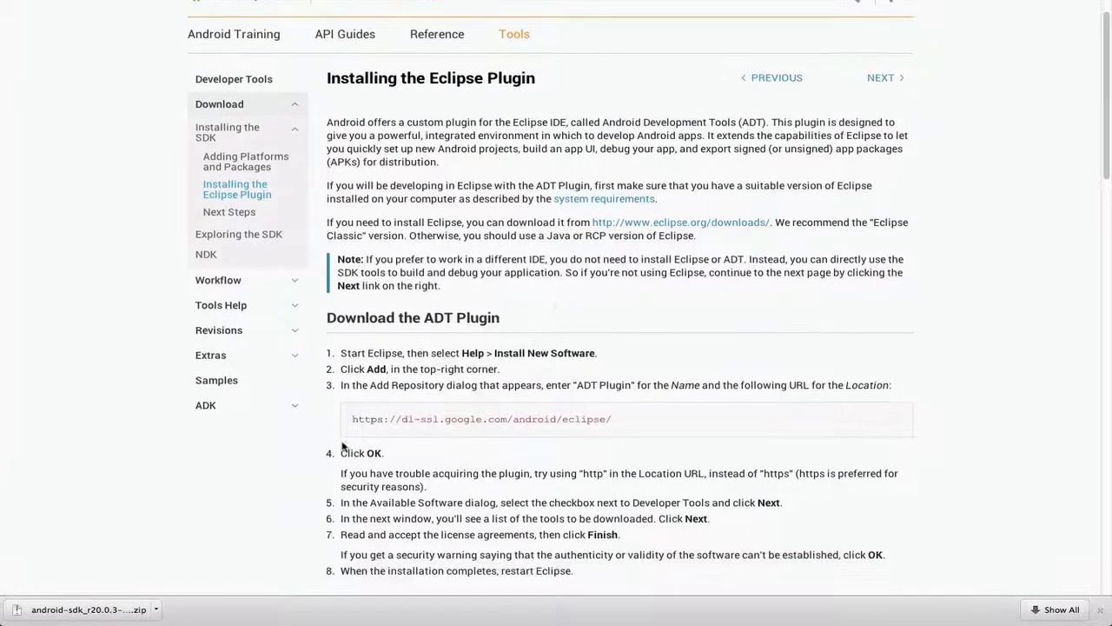
{"action": "left_click_drag", "start_coordinate": [350, 419], "coordinate": [639, 422]}
{"action": "key", "text": "super+c"}
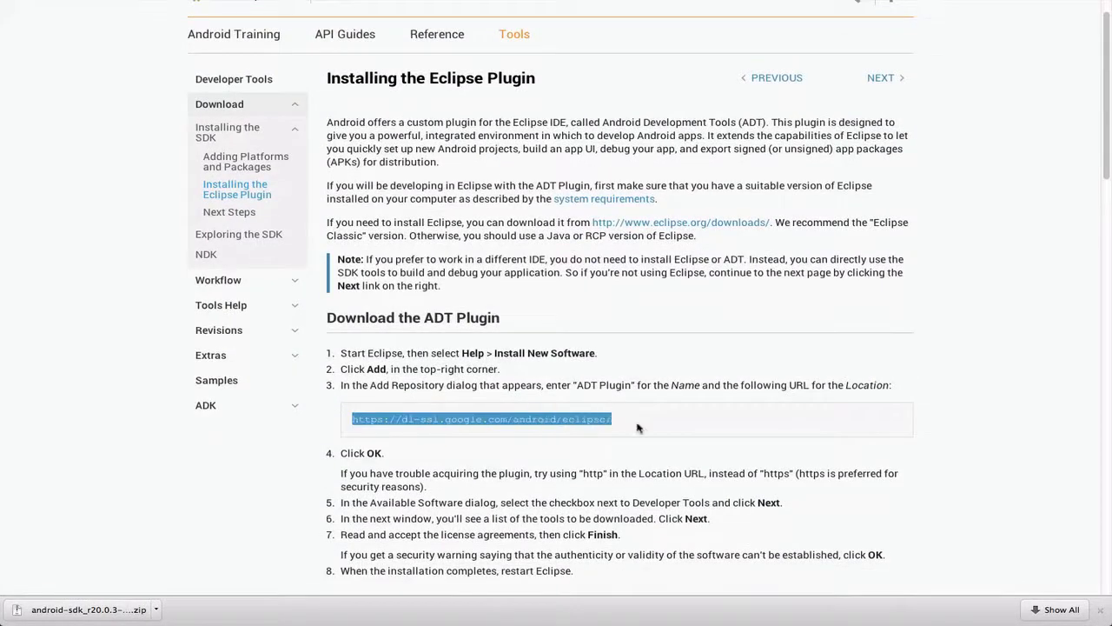
{"action": "key", "text": "ctrl+Left"}
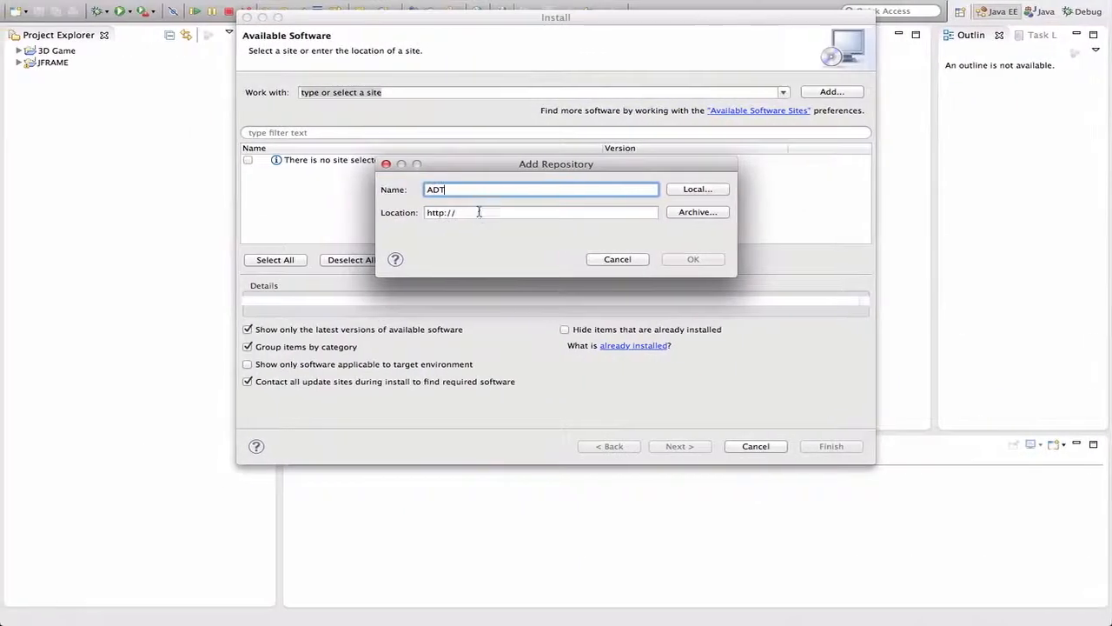
{"action": "key", "text": "Tab"}
{"action": "key", "text": "super+v"}
{"action": "left_click", "coordinate": [692, 259]}
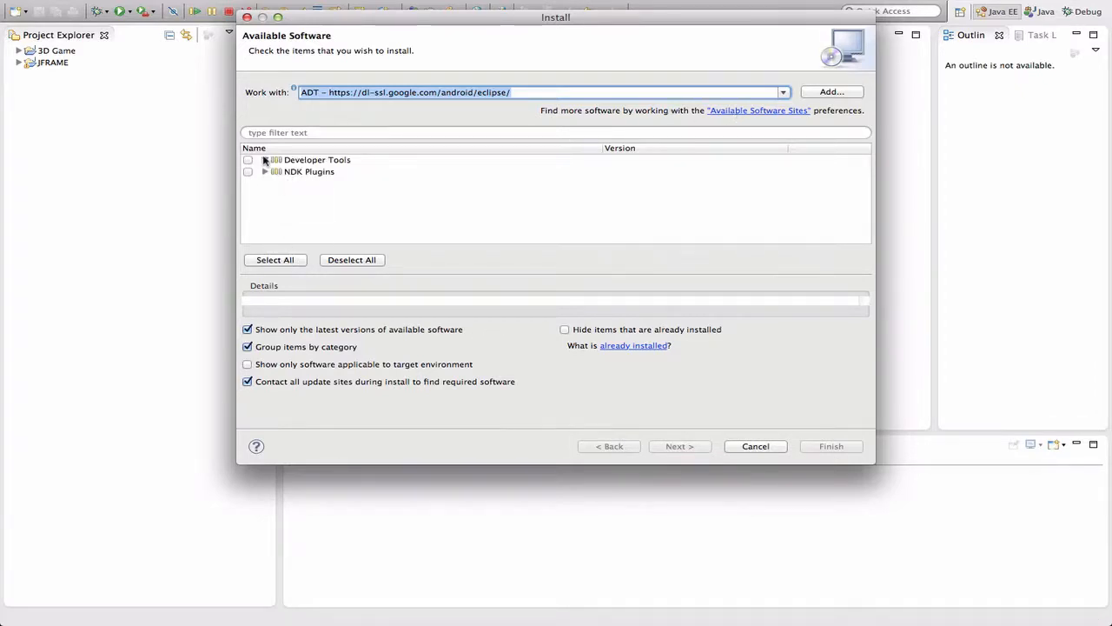
Examine the contents of the Developer Tools and NDK Plugins groups among the available software
{"action": "left_click", "coordinate": [265, 160]}
{"action": "left_click", "coordinate": [265, 160]}
{"action": "left_click", "coordinate": [265, 172]}
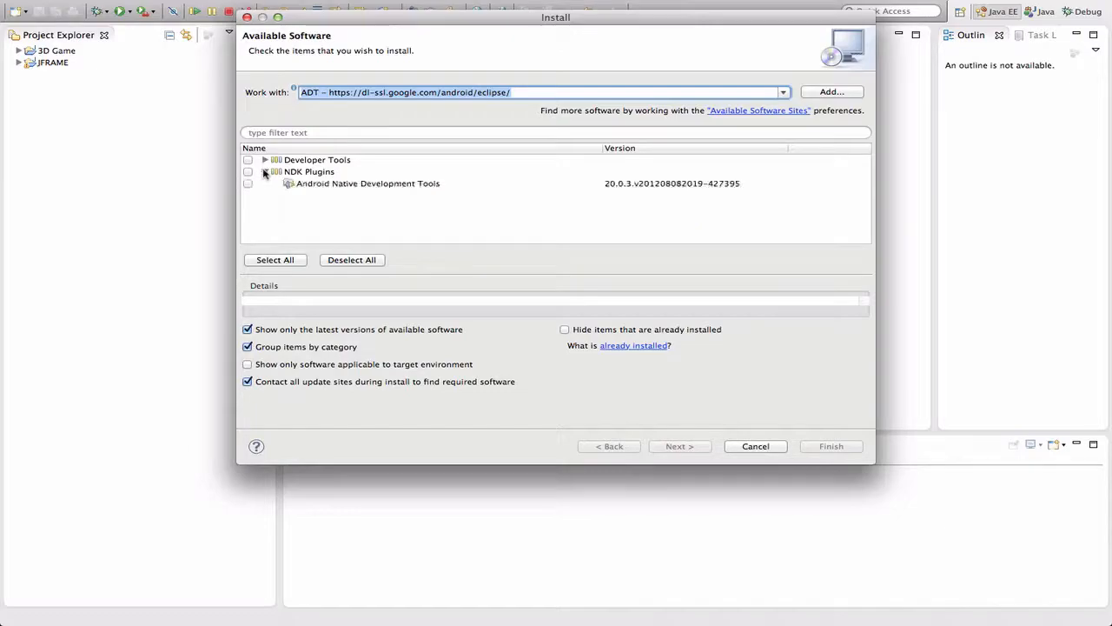
{"action": "left_click", "coordinate": [265, 173]}
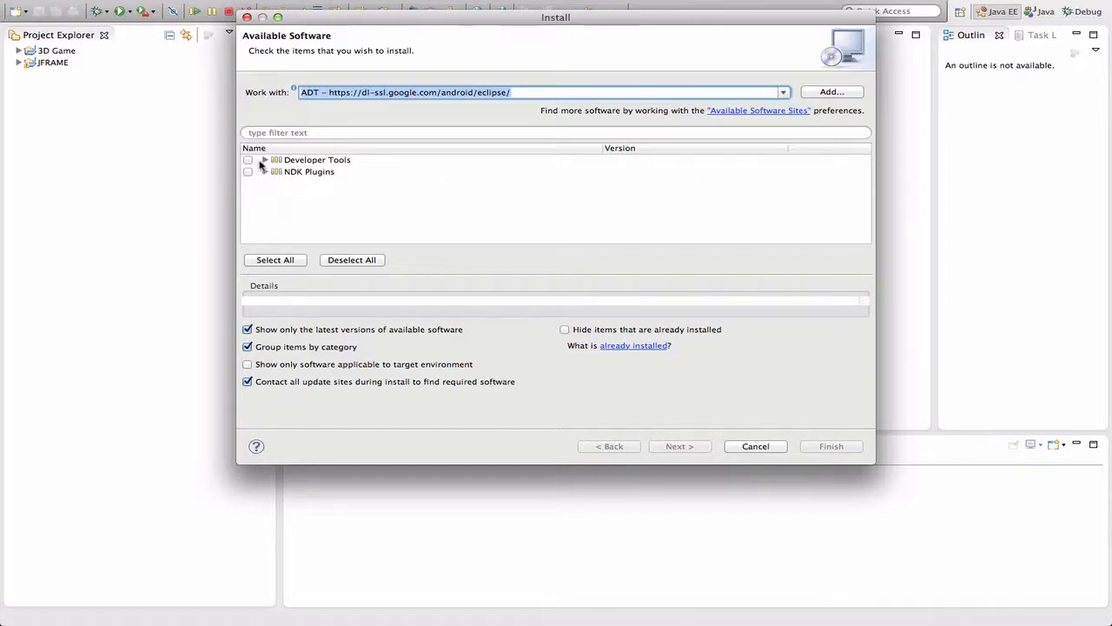
Select the Developer Tools and NDK Plugins groups for installation and continue to the install details
{"action": "key", "text": "ctrl+Right"}
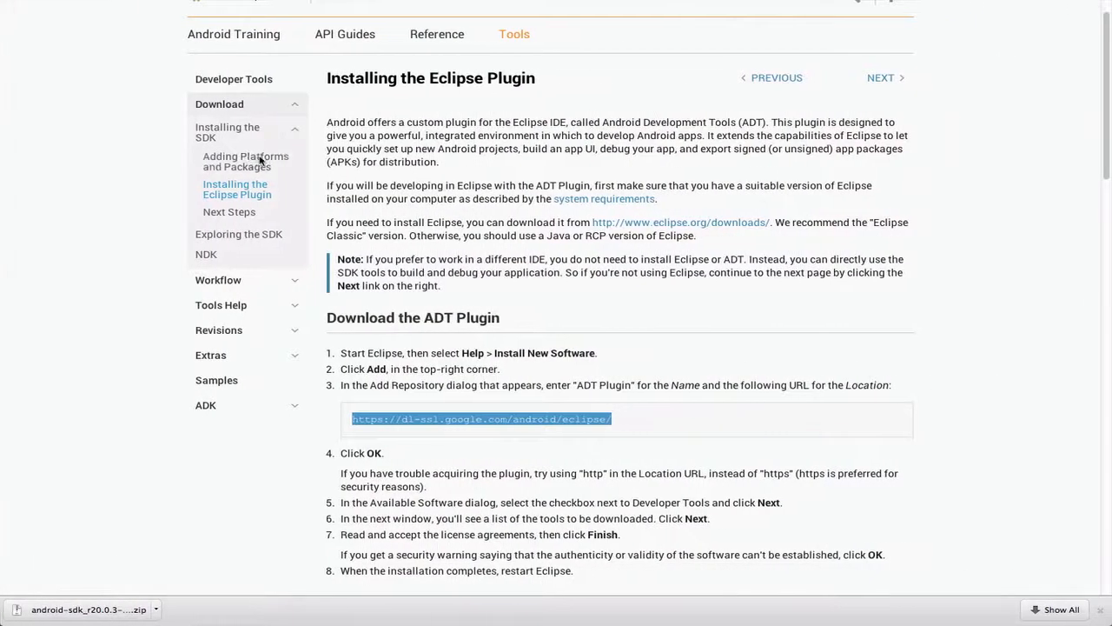
{"action": "key", "text": "ctrl+Left"}
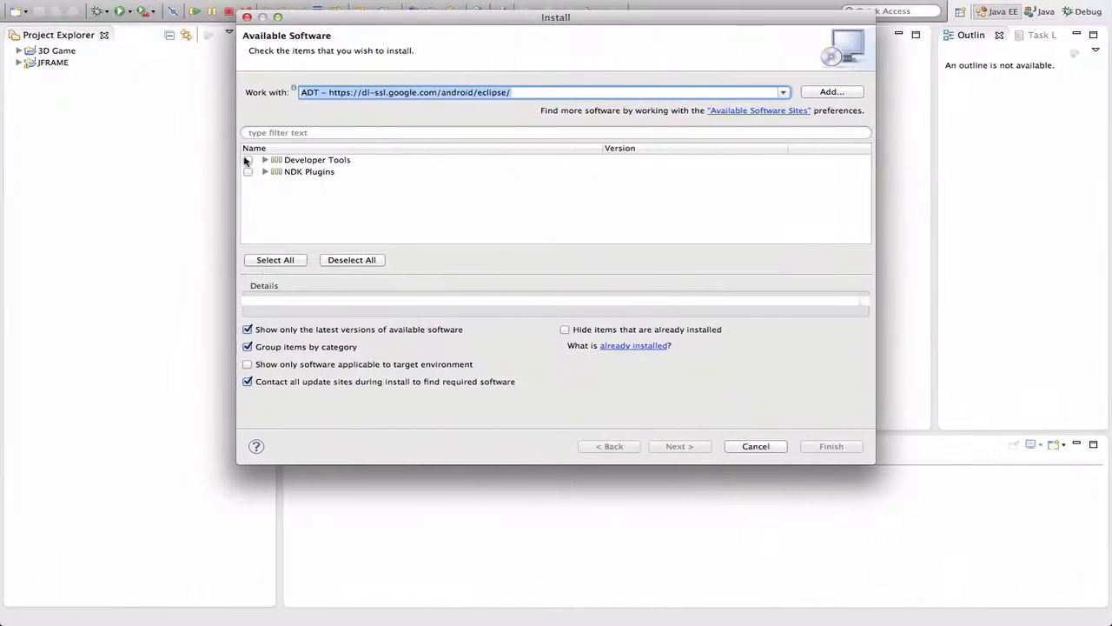
{"action": "left_click", "coordinate": [248, 160]}
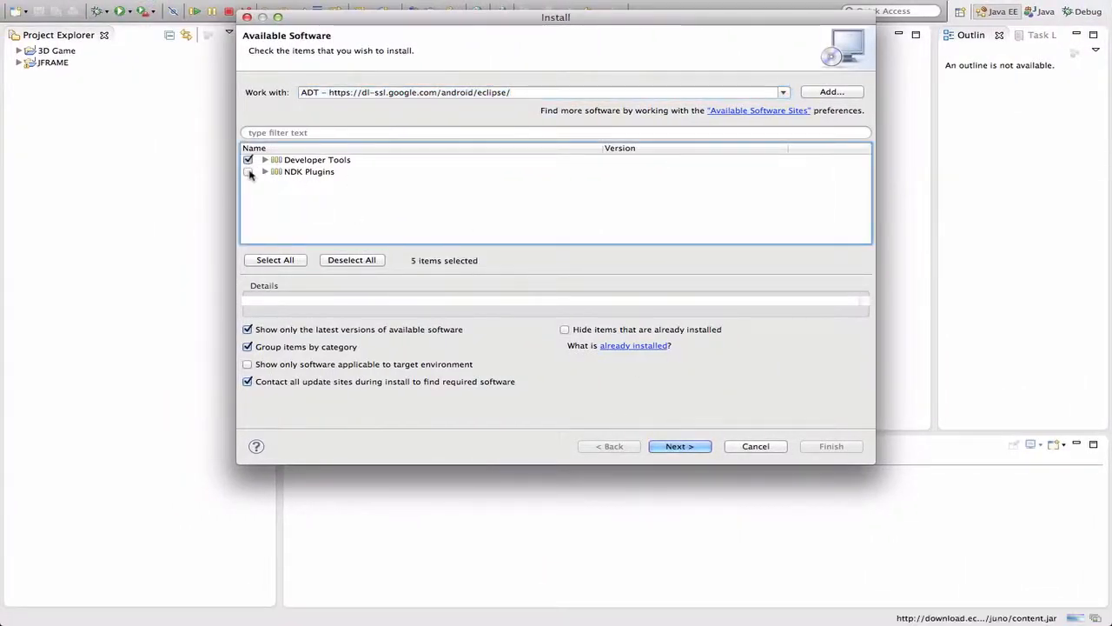
{"action": "left_click", "coordinate": [248, 172]}
{"action": "left_click", "coordinate": [680, 446]}
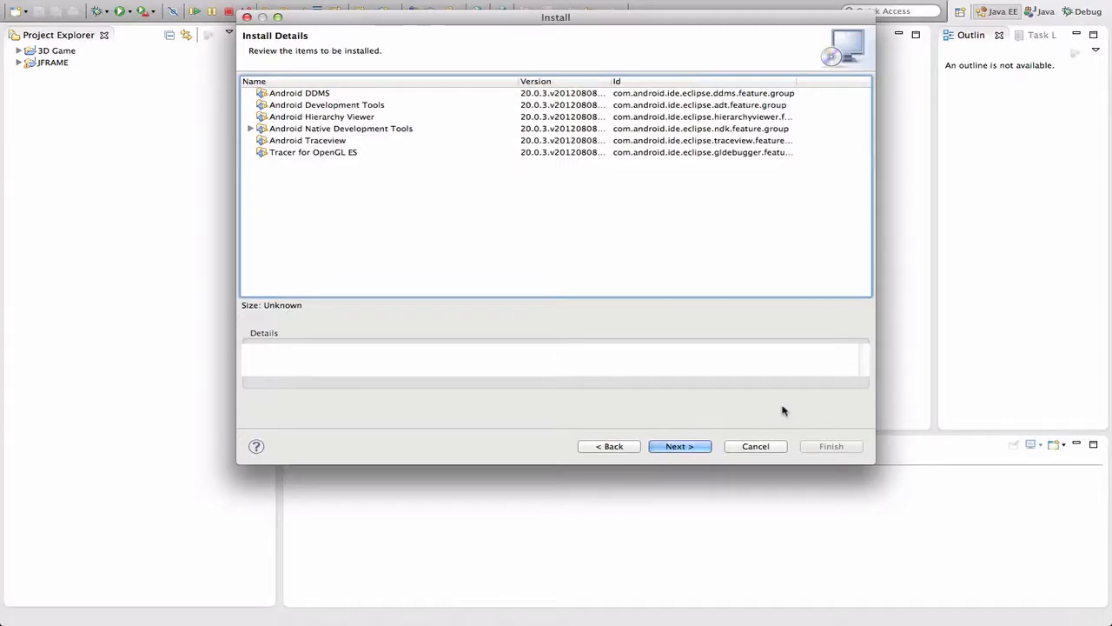
Review the Android items to be installed, checking the Android DDMS description, and proceed to the license review
{"action": "left_click", "coordinate": [304, 96]}
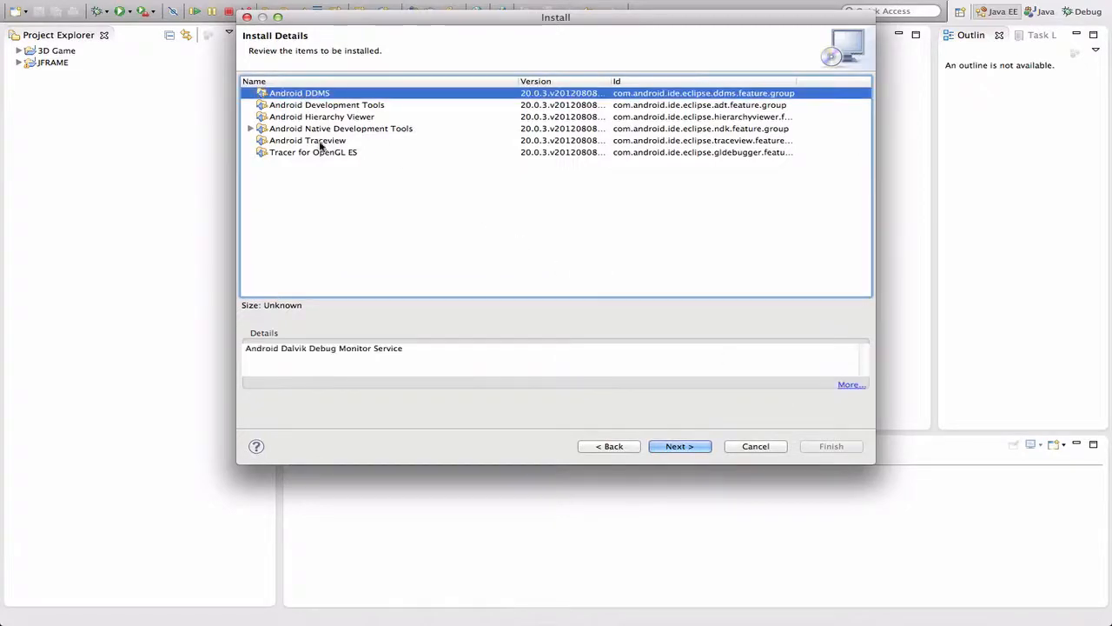
{"action": "left_click", "coordinate": [408, 249]}
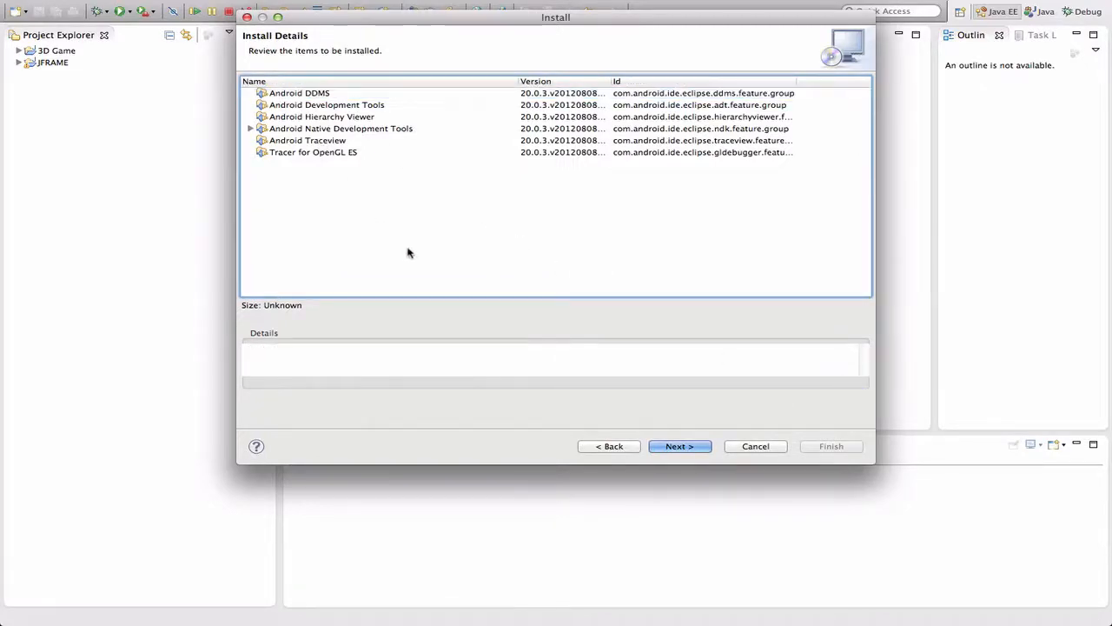
{"action": "left_click", "coordinate": [671, 449]}
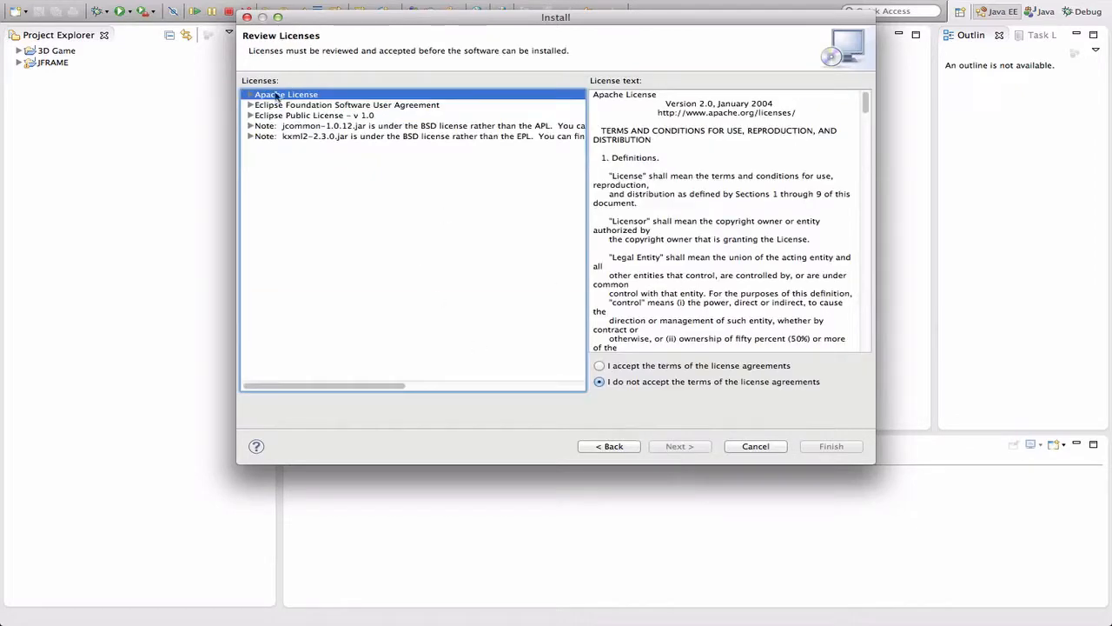
Look through the Apache, Eclipse and BSD-related licenses and accept the terms of the license agreements
{"action": "left_click", "coordinate": [299, 116]}
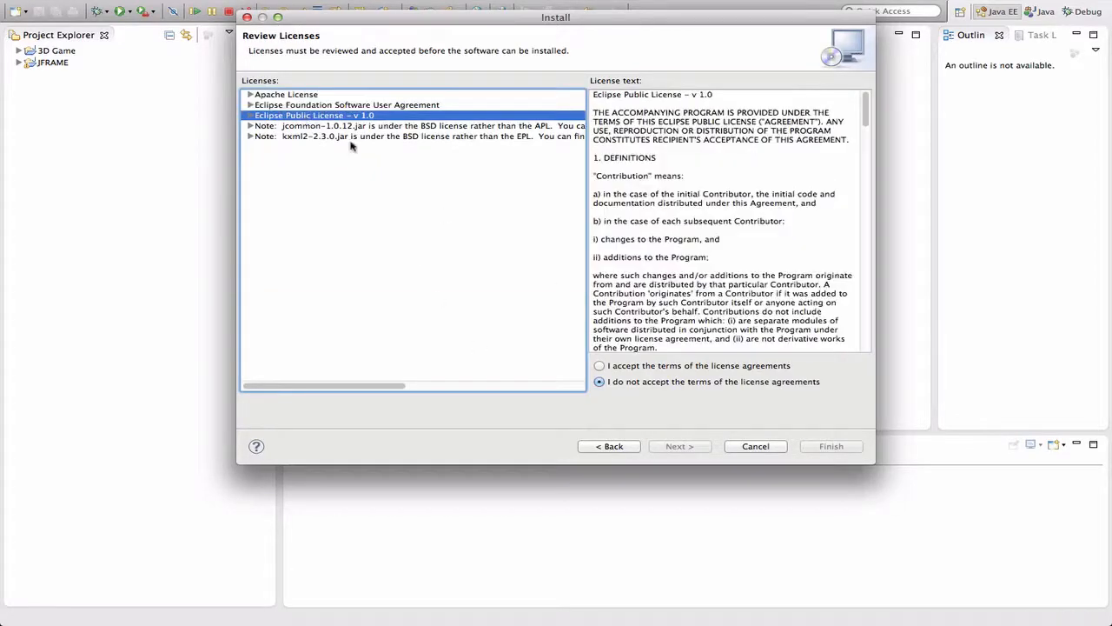
{"action": "left_click", "coordinate": [330, 96]}
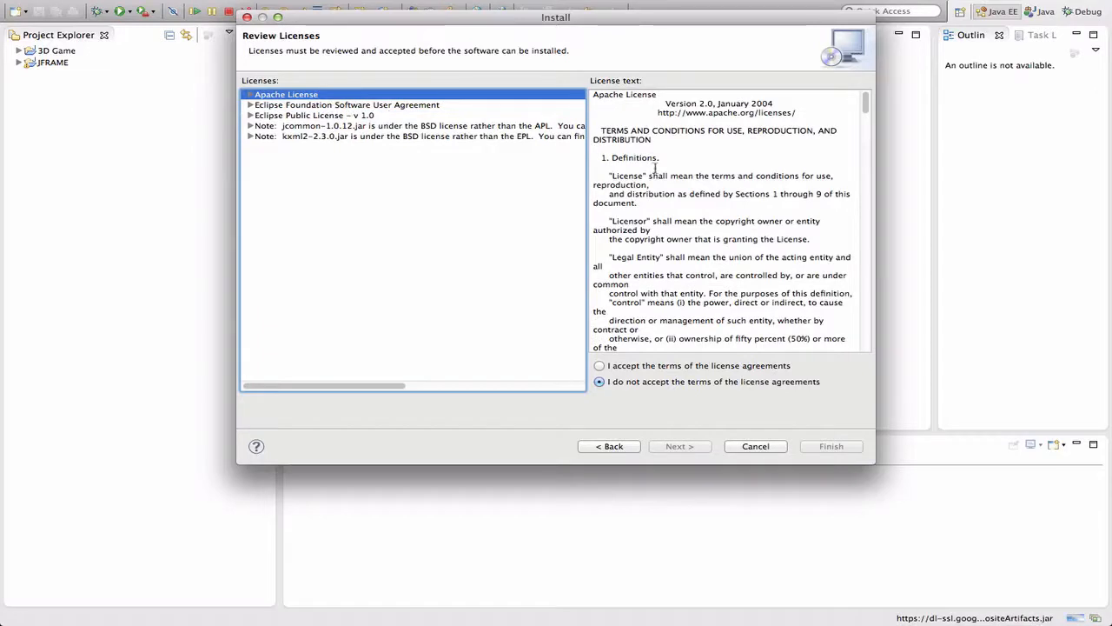
{"action": "left_click", "coordinate": [628, 366]}
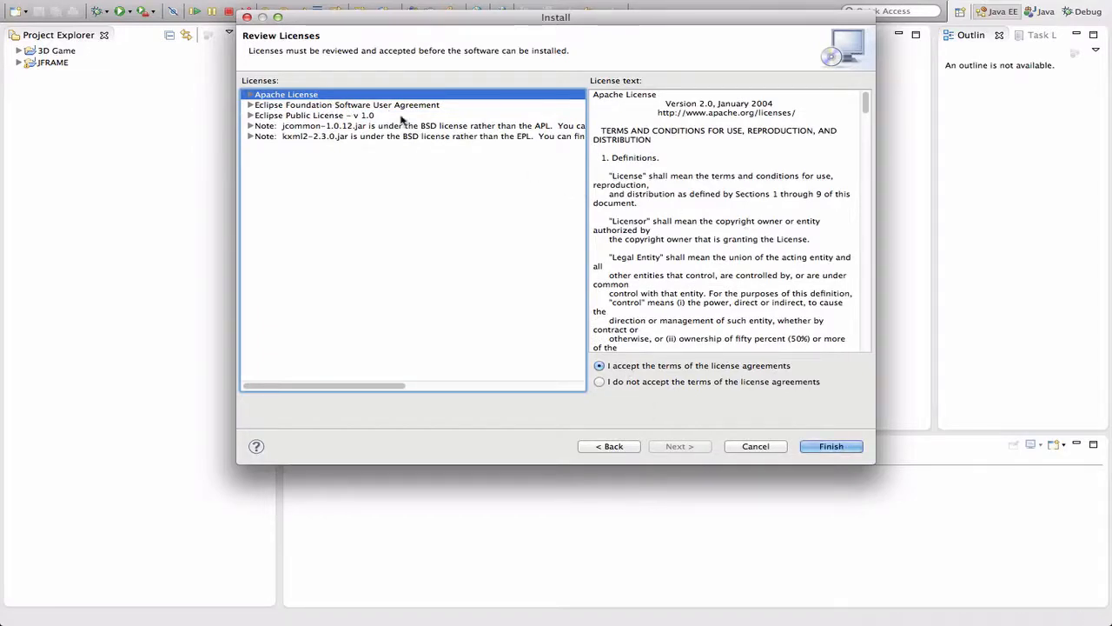
{"action": "left_click", "coordinate": [305, 105]}
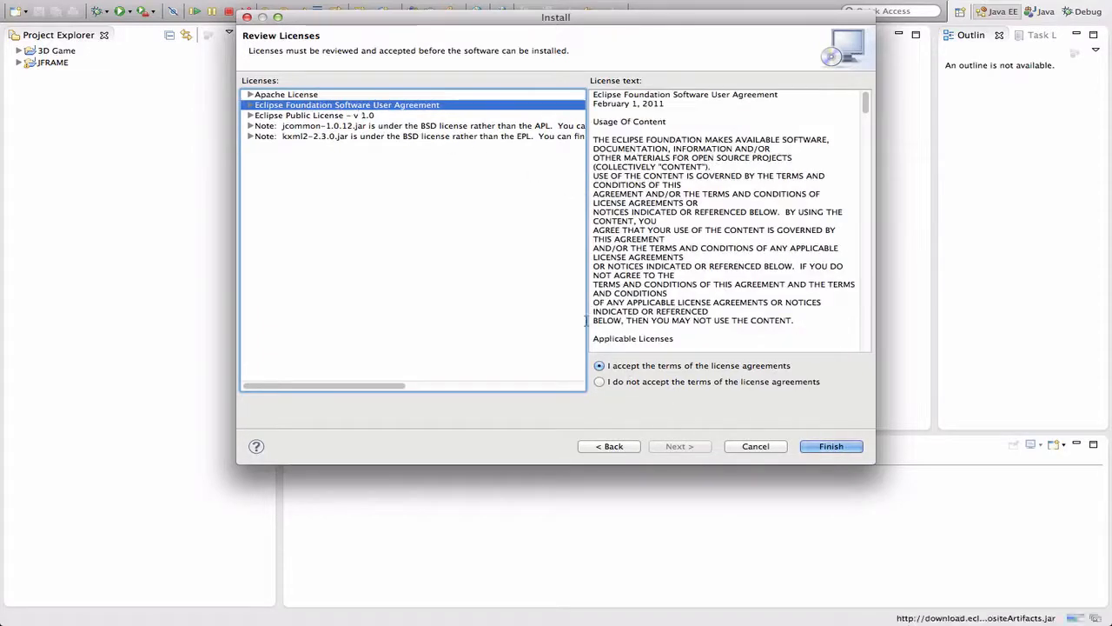
{"action": "left_click", "coordinate": [305, 116]}
{"action": "left_click", "coordinate": [314, 127]}
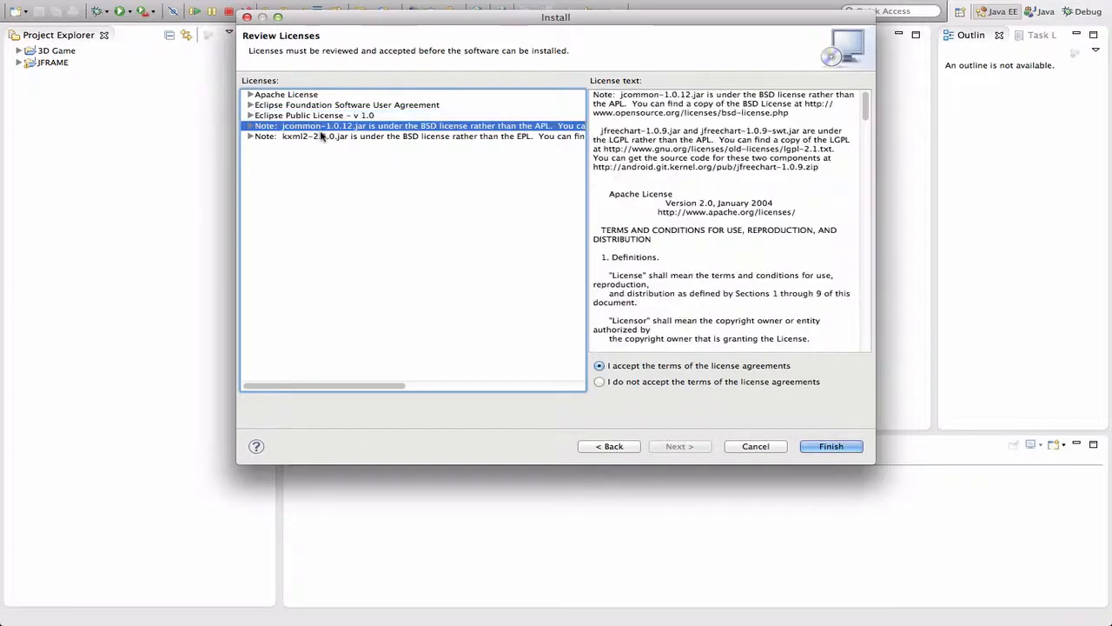
{"action": "left_click", "coordinate": [321, 136]}
{"action": "left_click", "coordinate": [298, 94]}
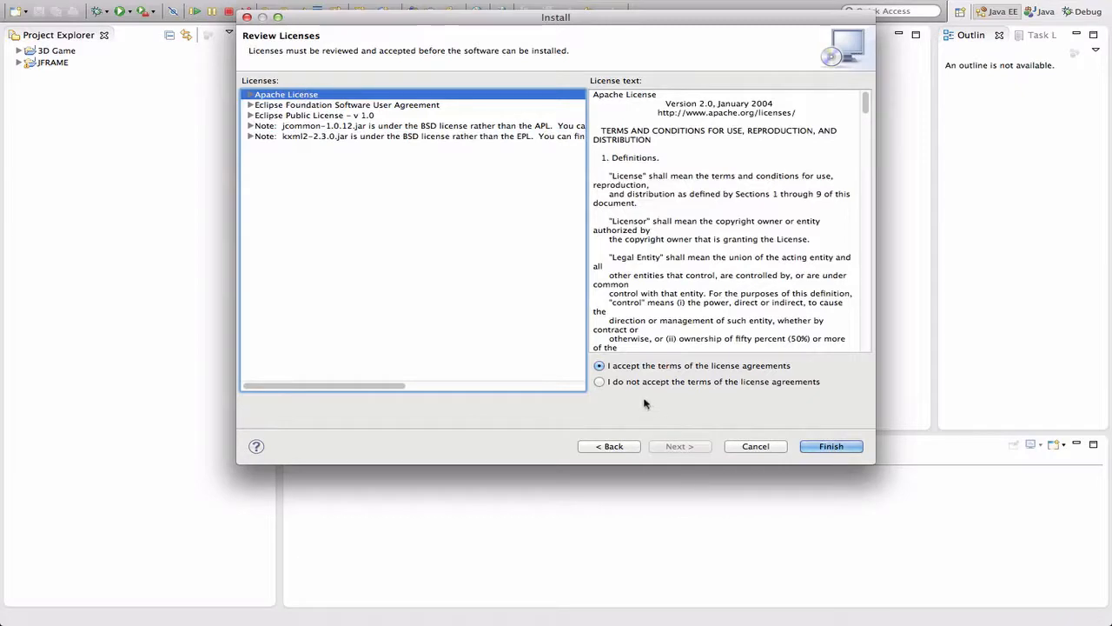
Start the software installation and show the detailed progress, moving the progress dialog higher on the screen
{"action": "left_click", "coordinate": [830, 448]}
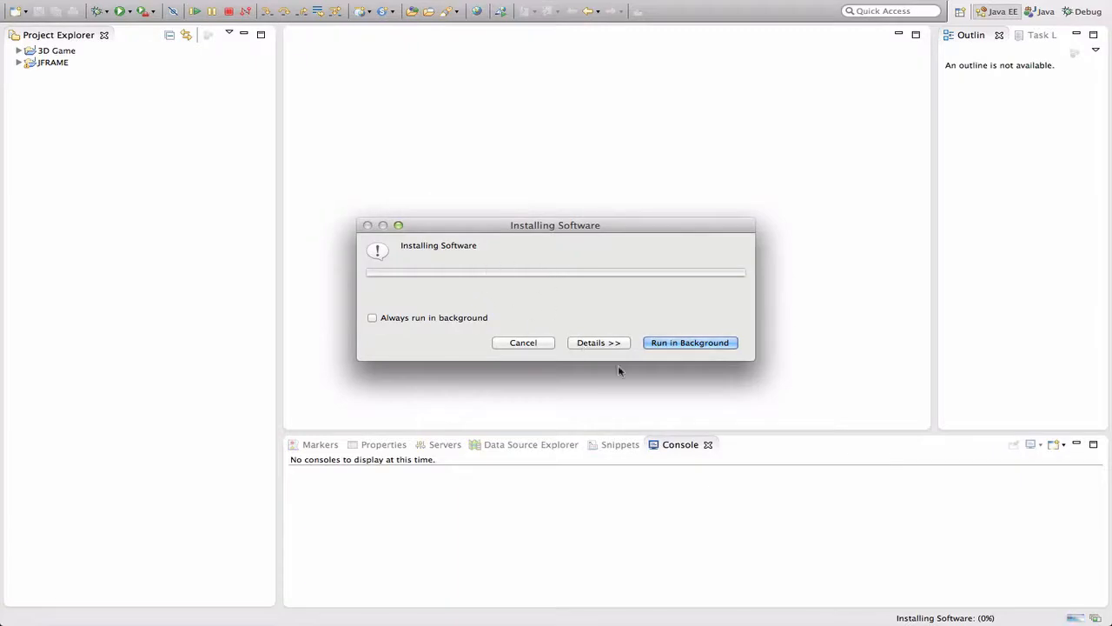
{"action": "left_click", "coordinate": [603, 343]}
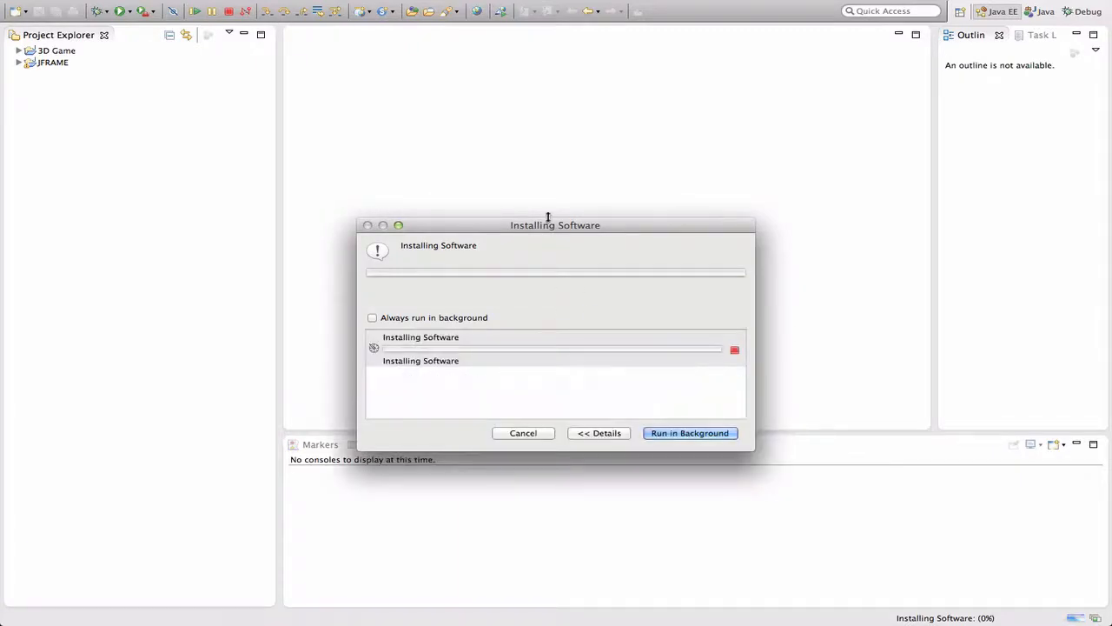
{"action": "left_click_drag", "start_coordinate": [544, 227], "coordinate": [559, 166]}
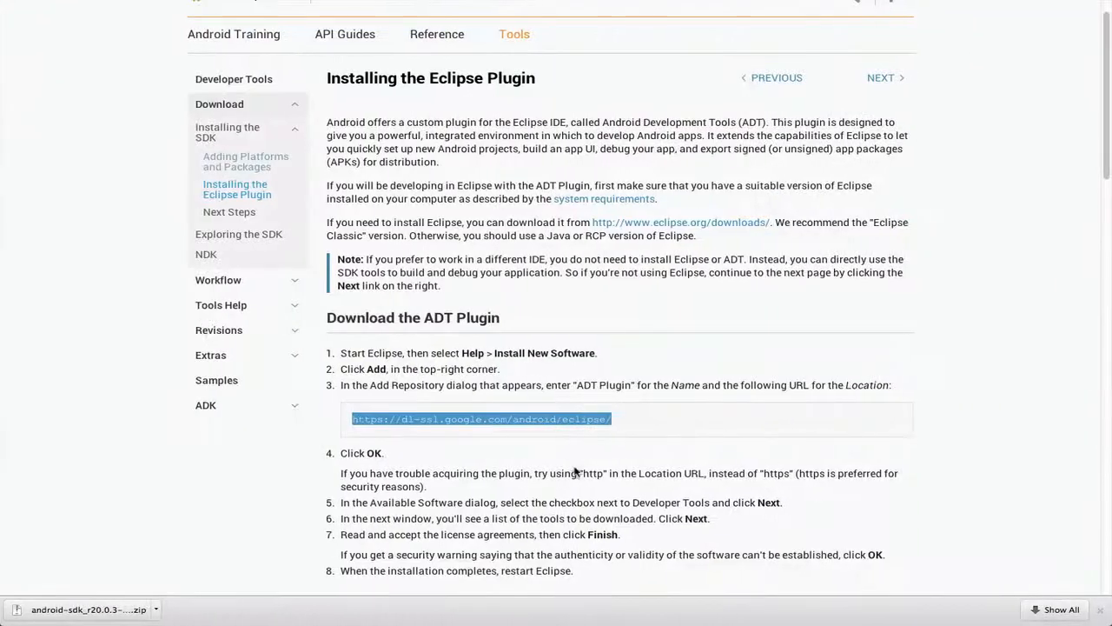
Switch to Chrome and read the remaining download steps and the Configure the ADT Plugin instructions
{"action": "left_click", "coordinate": [504, 475]}
{"action": "scroll", "coordinate": [521, 452], "scroll_direction": "down", "scroll_amount": 2}
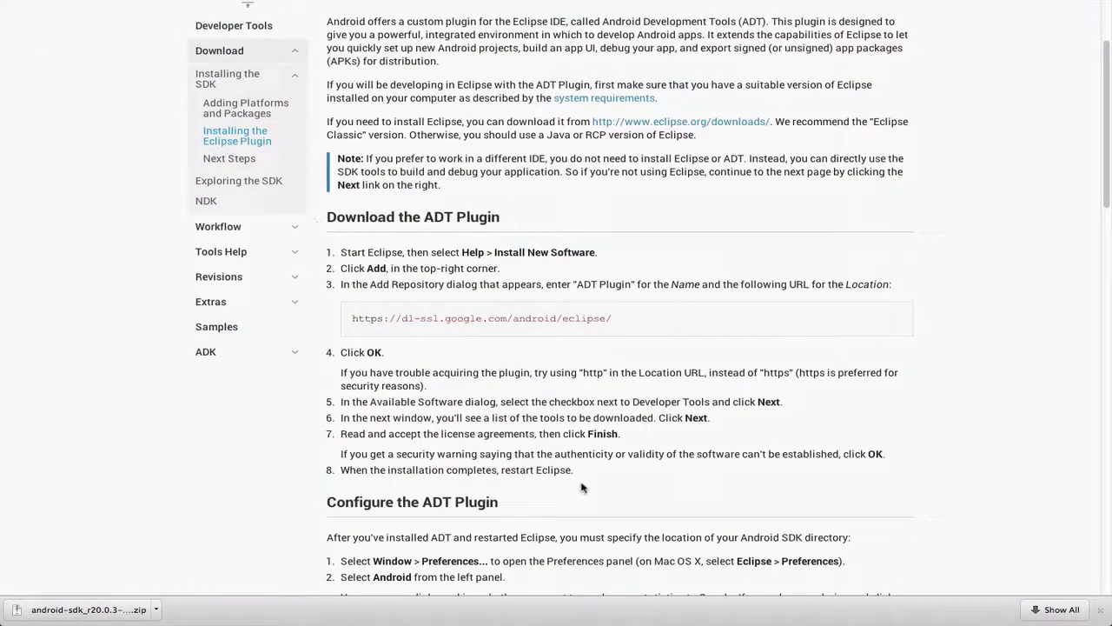
{"action": "scroll", "coordinate": [593, 480], "scroll_direction": "down", "scroll_amount": 5}
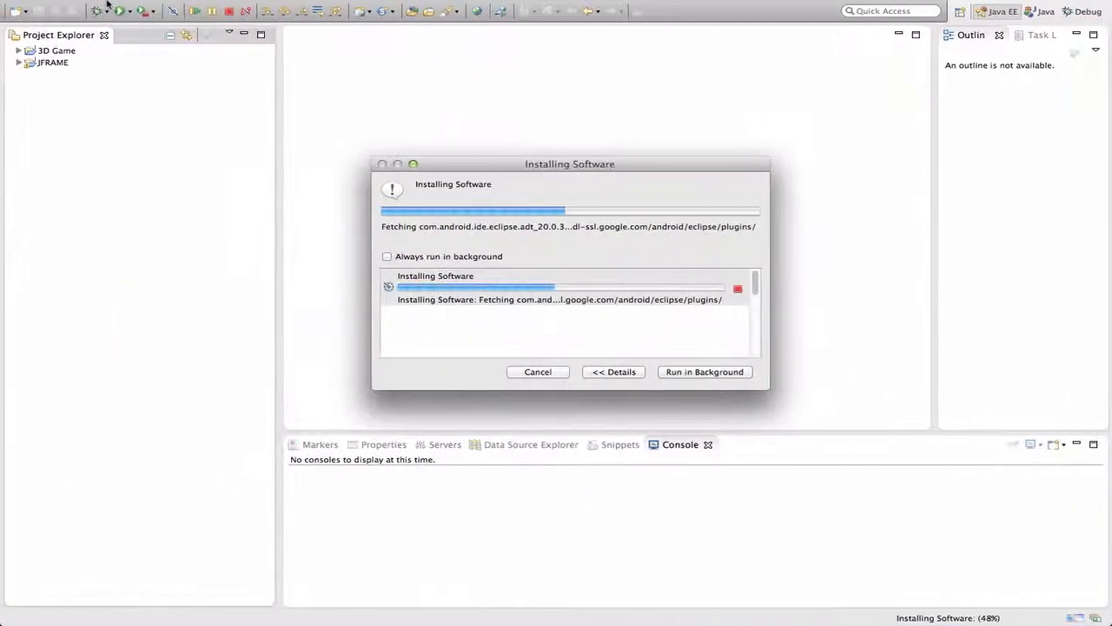
Switch to Eclipse and filter its preferences by the text "andriod"
{"action": "mouse_move", "coordinate": [120, 3]}
{"action": "left_click", "coordinate": [77, 7]}
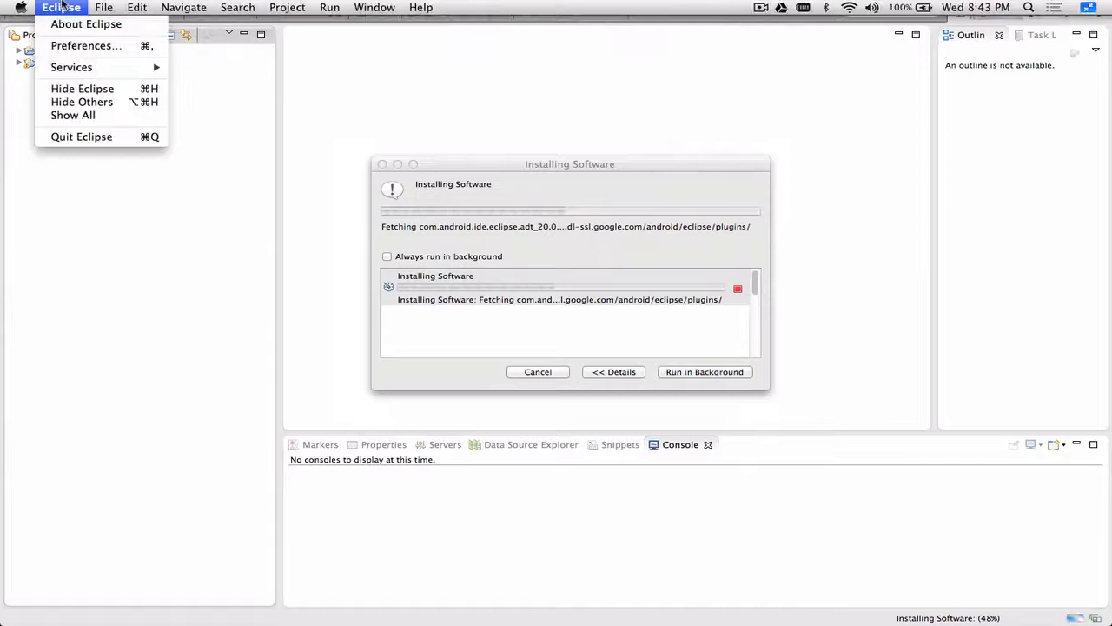
{"action": "left_click", "coordinate": [79, 46]}
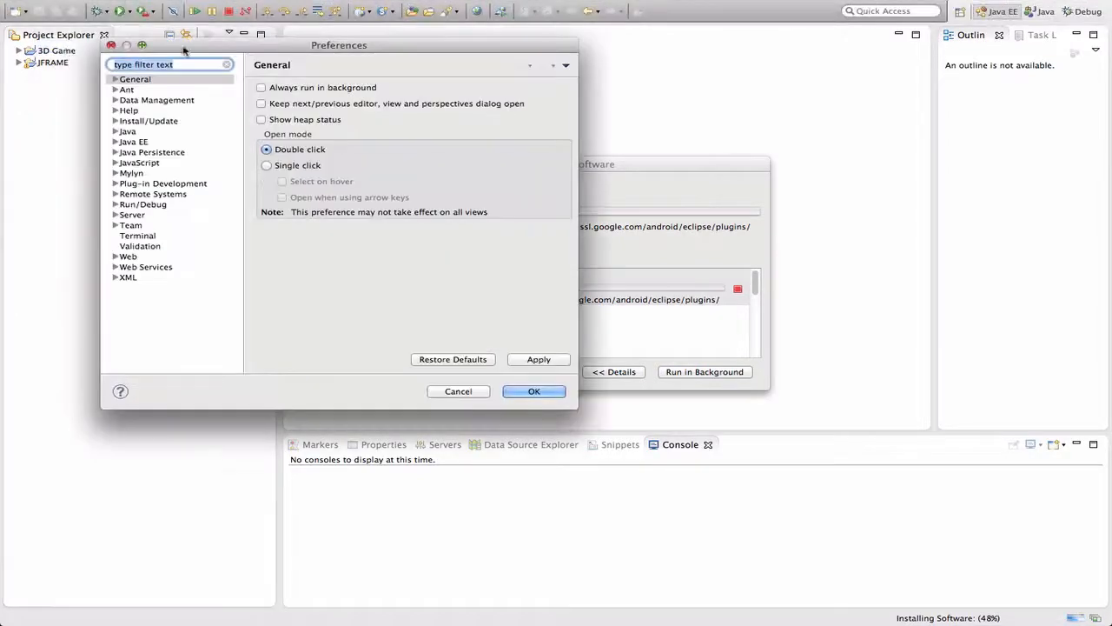
{"action": "type", "text": "an"}
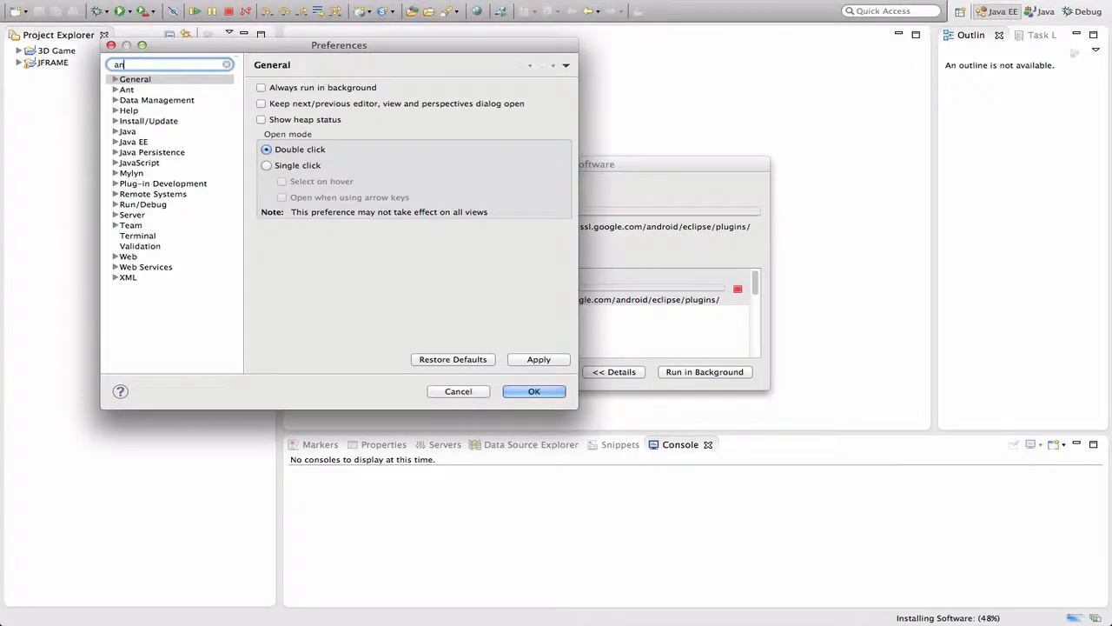
{"action": "type", "text": "dr"}
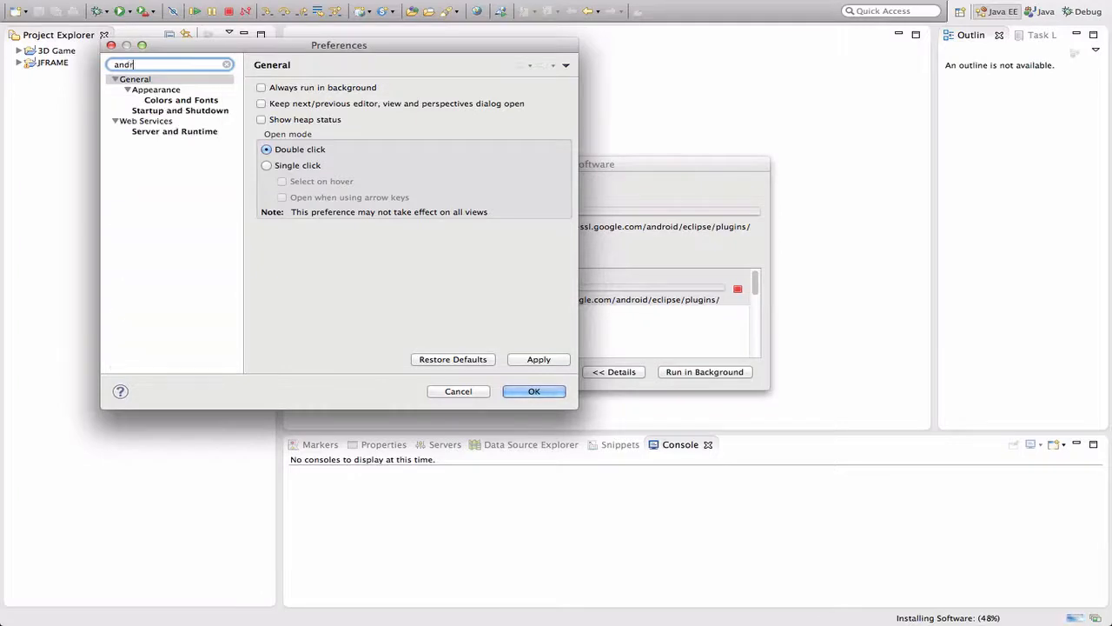
{"action": "type", "text": "iod"}
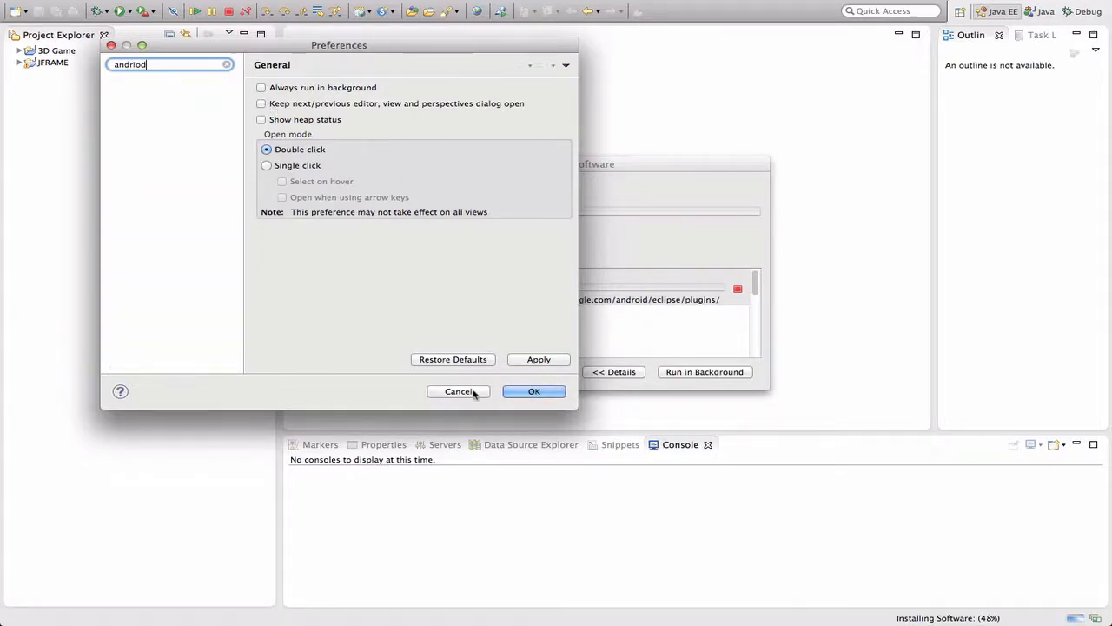
View the details of the unsigned content, approve continuing the installation, and close the preferences
{"action": "left_click_drag", "start_coordinate": [342, 165], "coordinate": [564, 178]}
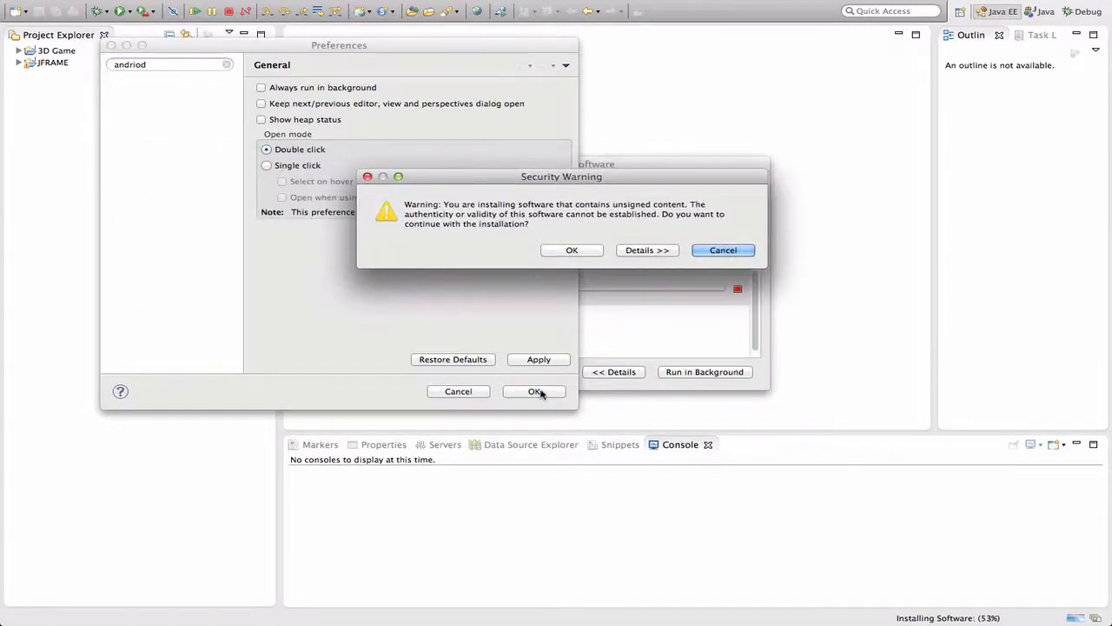
{"action": "left_click", "coordinate": [648, 250]}
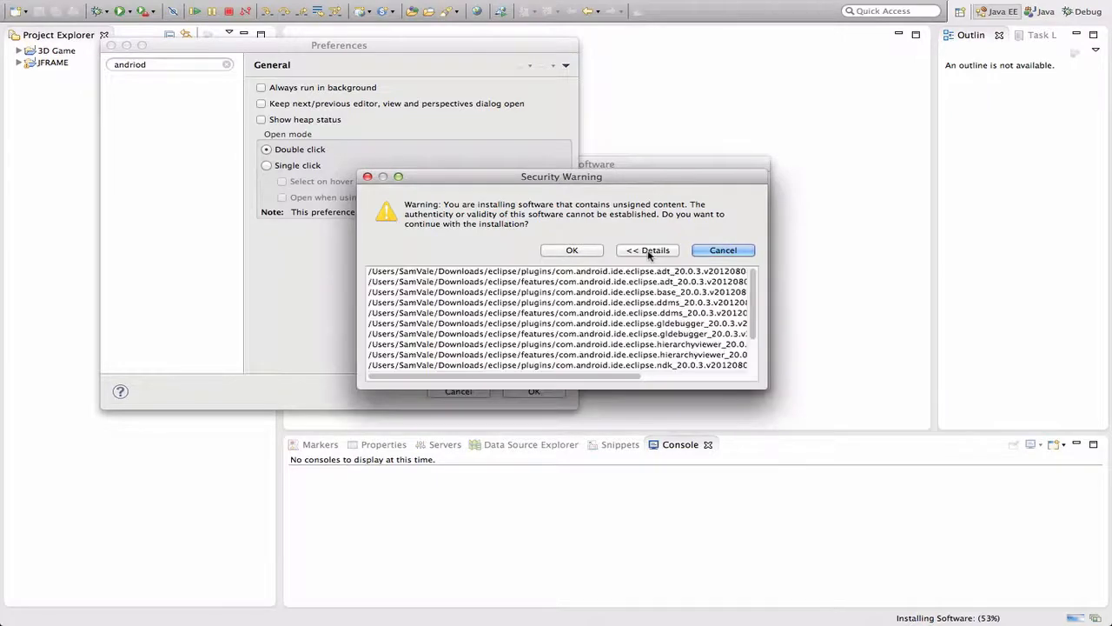
{"action": "scroll", "coordinate": [755, 334], "scroll_direction": "down", "scroll_amount": 3}
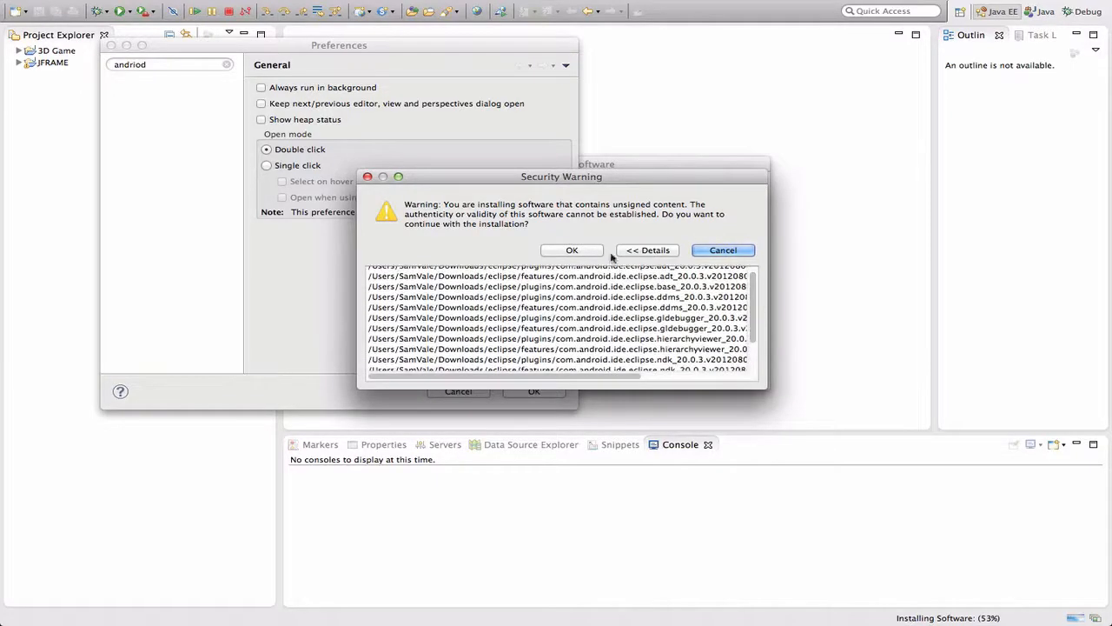
{"action": "left_click", "coordinate": [593, 254]}
{"action": "left_click", "coordinate": [534, 391]}
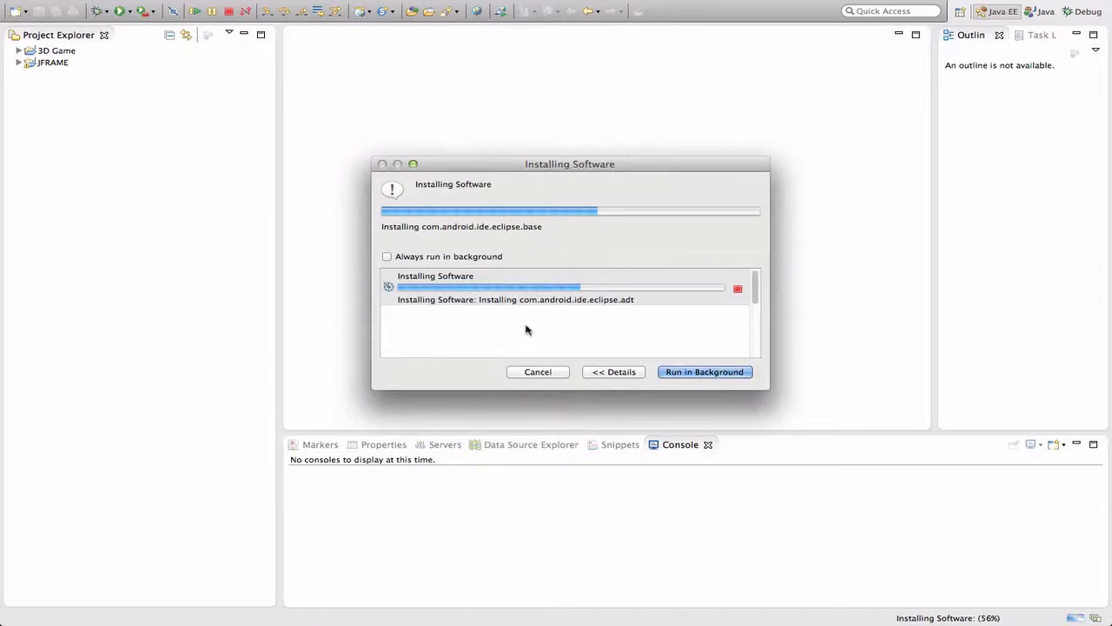
Restart Eclipse to apply the changes, using the workspace folder in Documents, and make its window full screen
{"action": "left_click", "coordinate": [675, 232]}
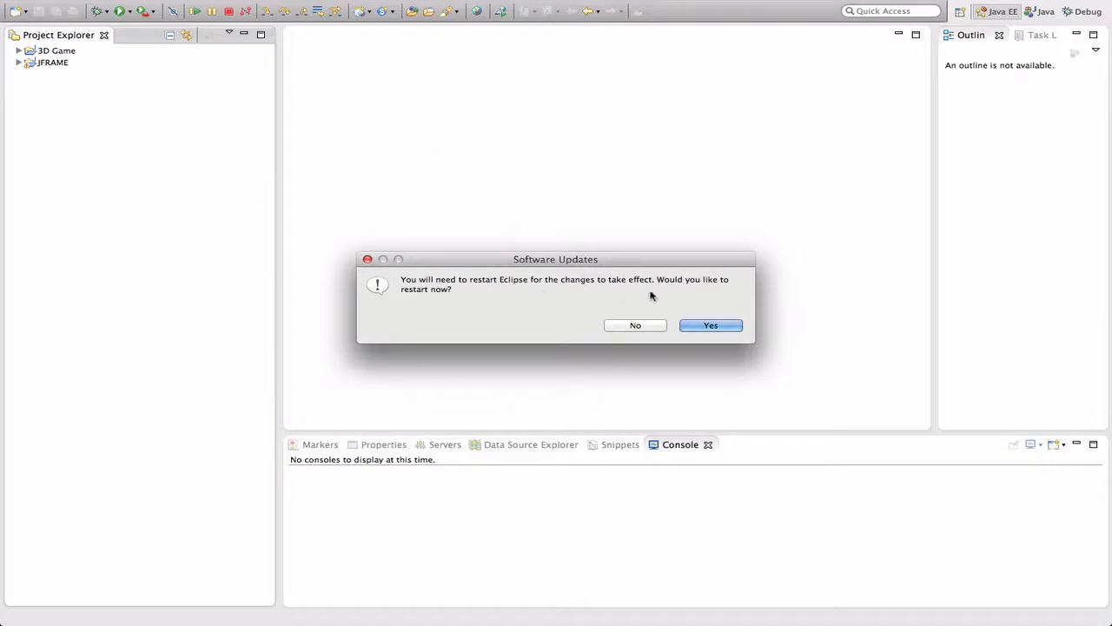
{"action": "left_click", "coordinate": [711, 325]}
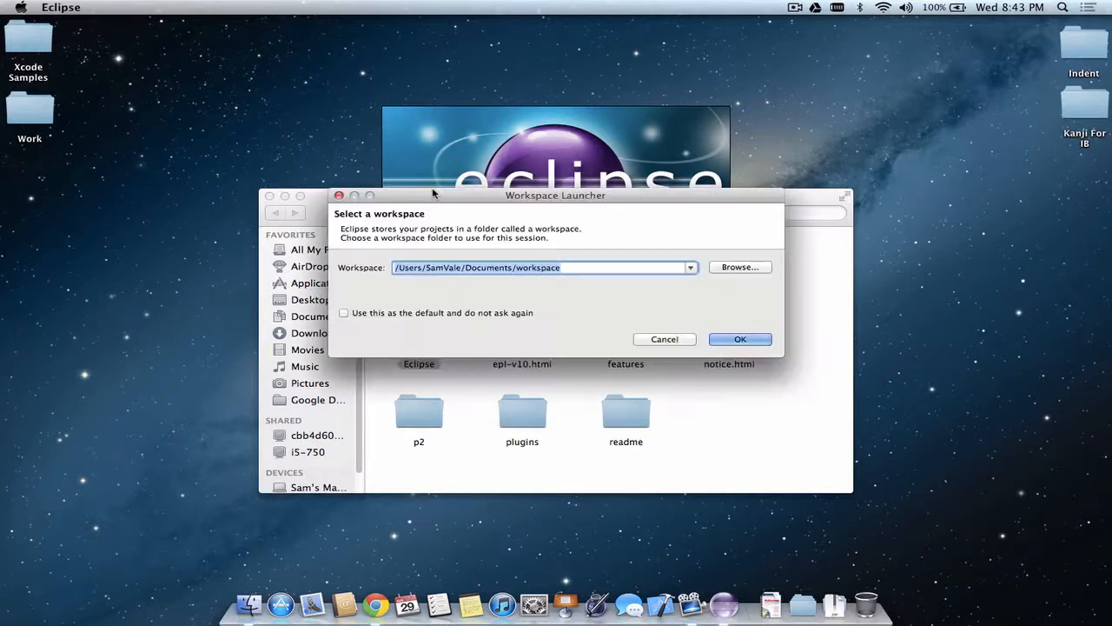
{"action": "key", "text": "Return"}
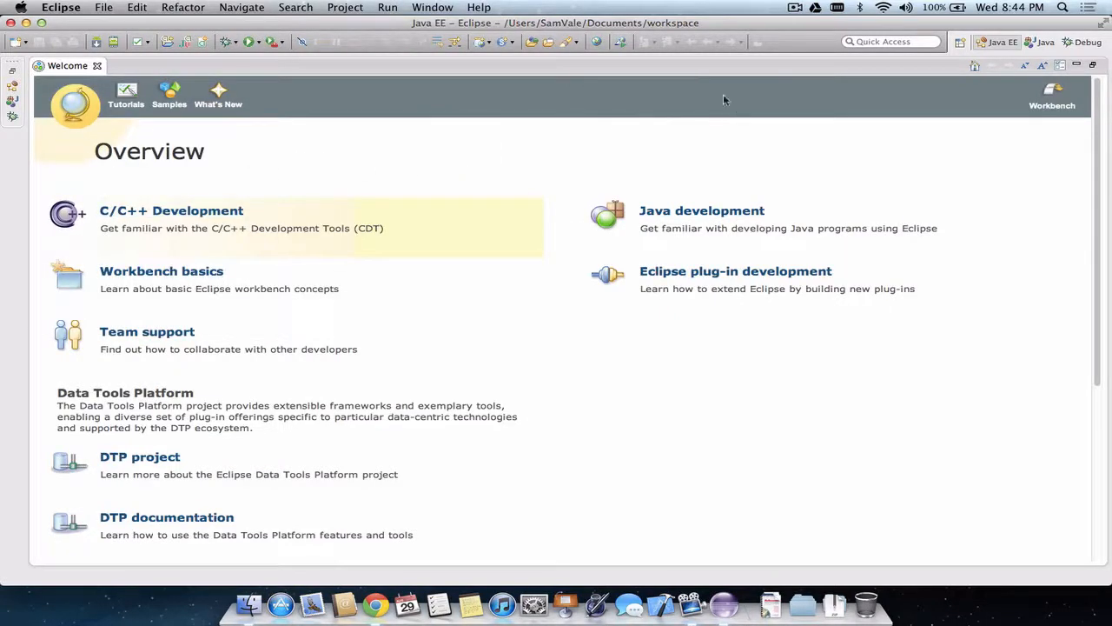
{"action": "left_click", "coordinate": [1097, 24]}
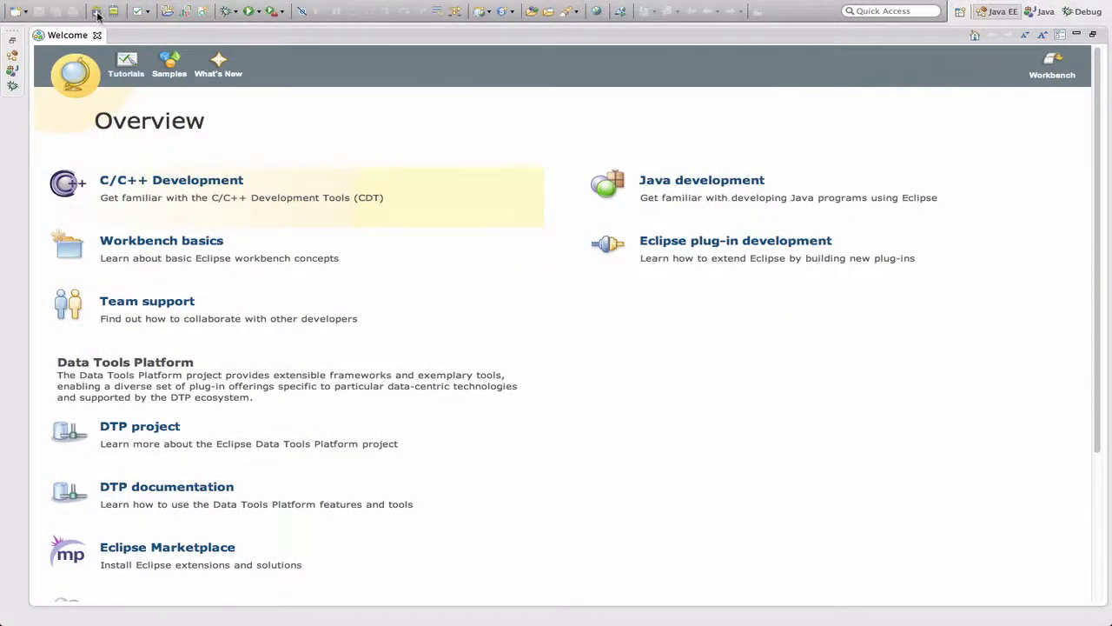
Open the Android Virtual Device Manager and inspect the Galaxy device and the form for creating a new virtual device
{"action": "left_click", "coordinate": [113, 11]}
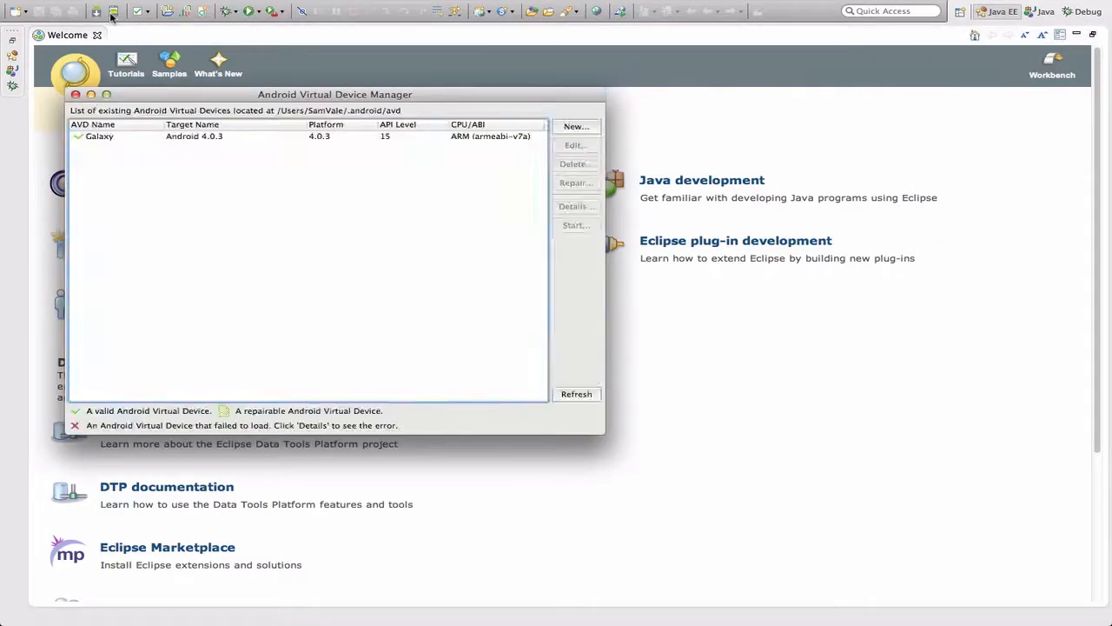
{"action": "left_click_drag", "start_coordinate": [348, 96], "coordinate": [533, 90]}
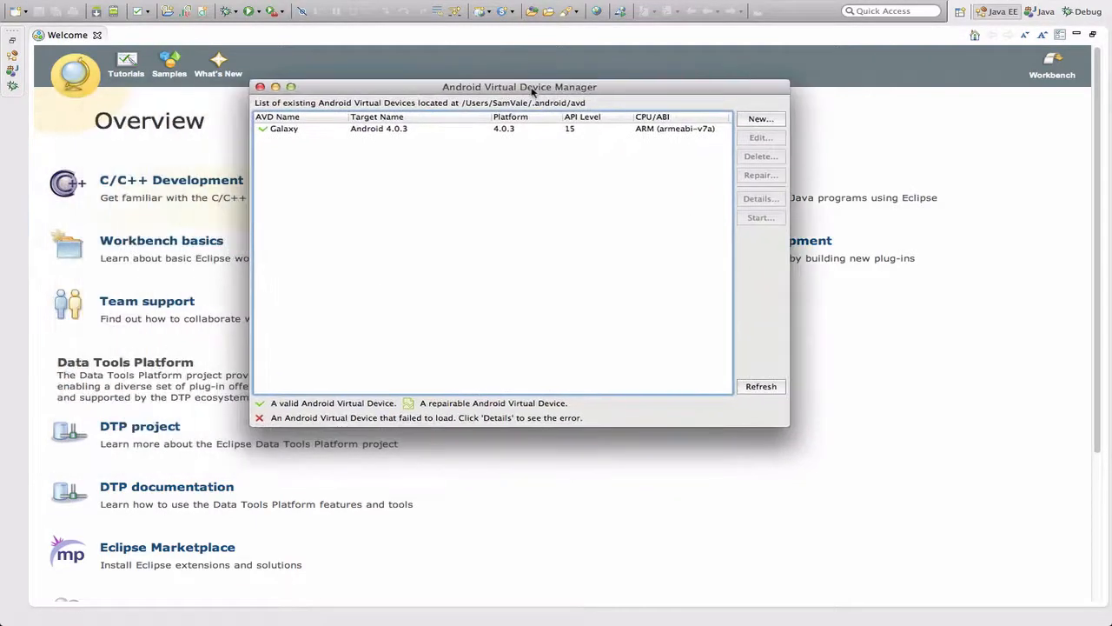
{"action": "left_click", "coordinate": [315, 132]}
{"action": "left_click", "coordinate": [773, 121]}
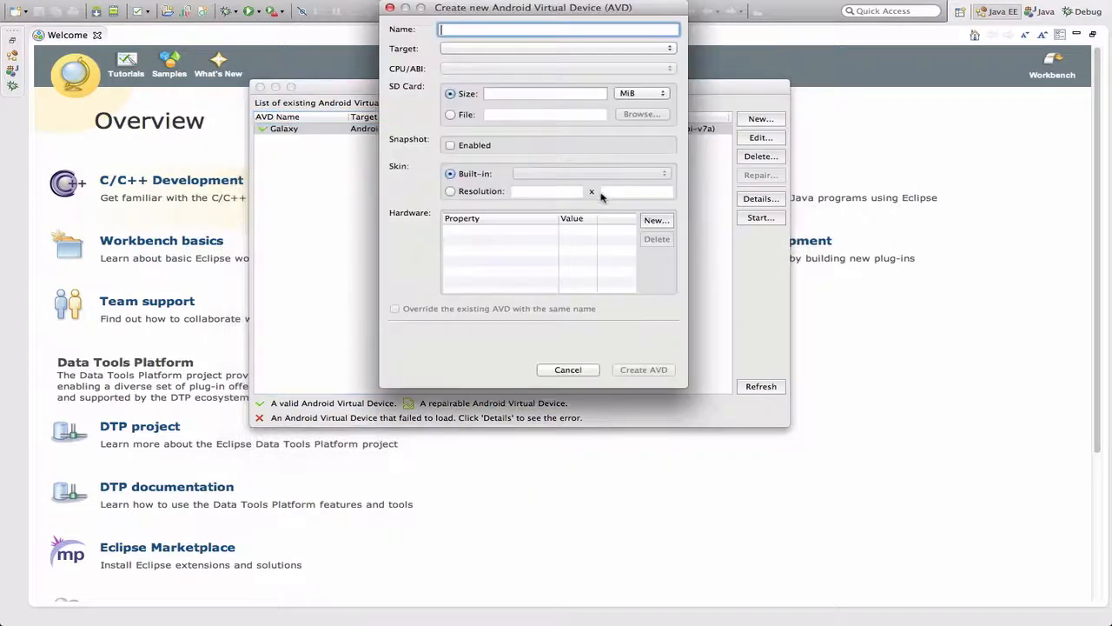
{"action": "left_click", "coordinate": [390, 8]}
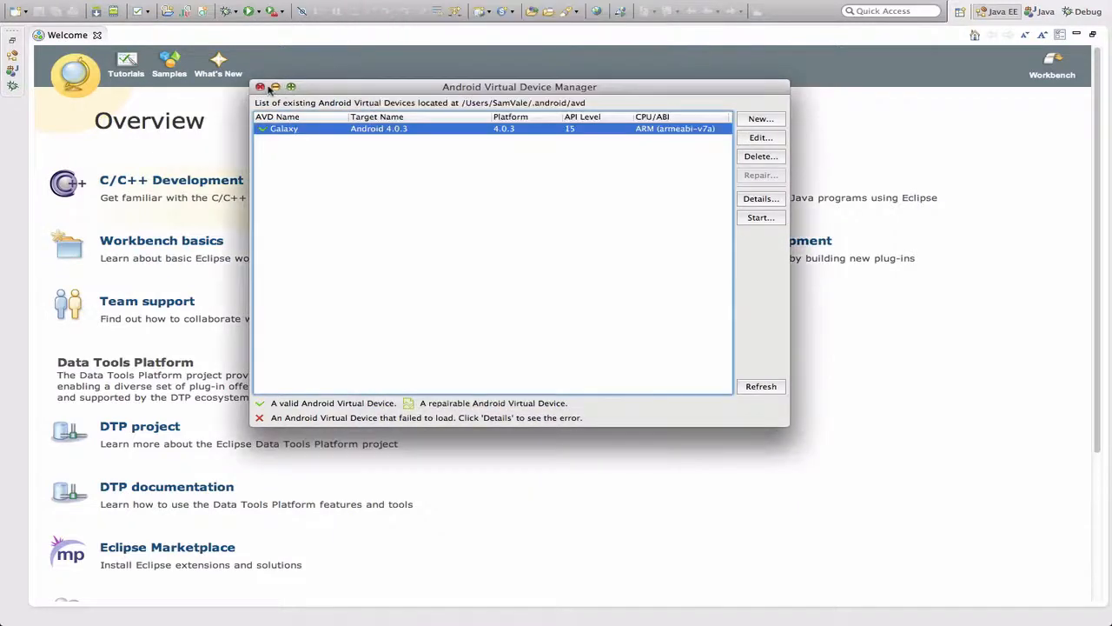
View the blank form for creating a new virtual device, and close both it and the Android Virtual Device Manager
{"action": "left_click", "coordinate": [766, 121]}
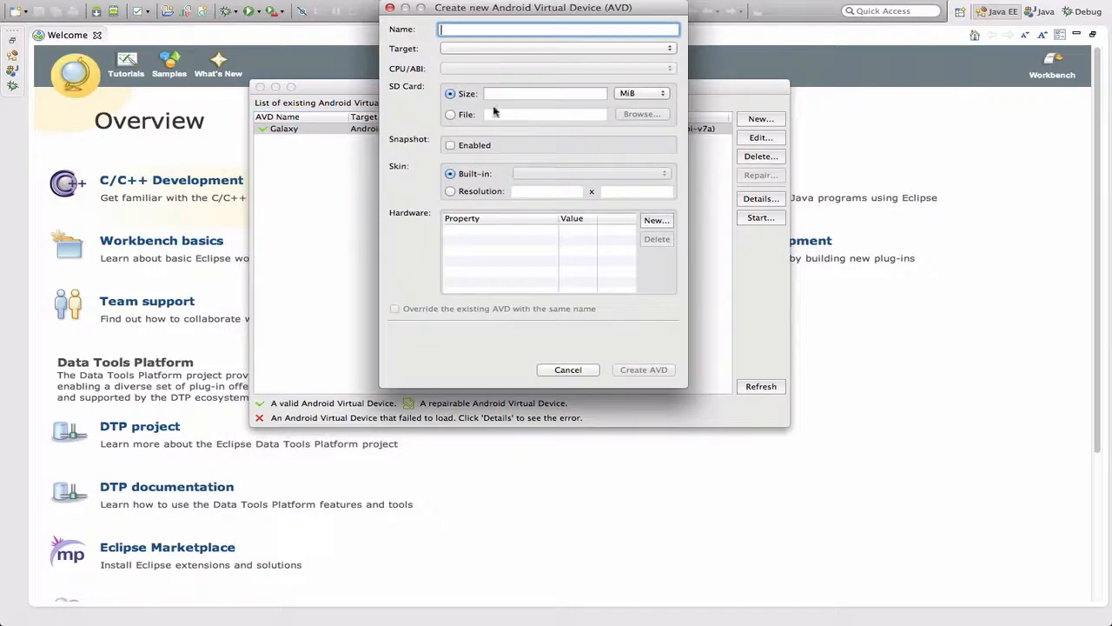
{"action": "left_click", "coordinate": [390, 8]}
{"action": "left_click", "coordinate": [260, 87]}
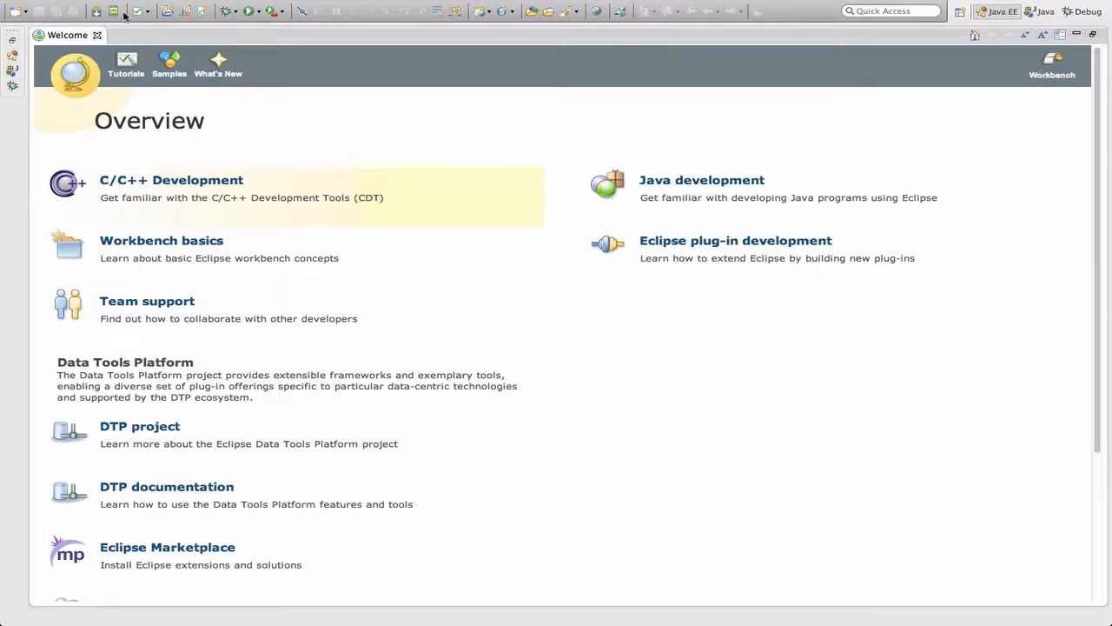
In the Android preferences, set the SDK location to the android-sdk-macosx folder in Downloads and confirm the preferences
{"action": "left_click", "coordinate": [49, 7]}
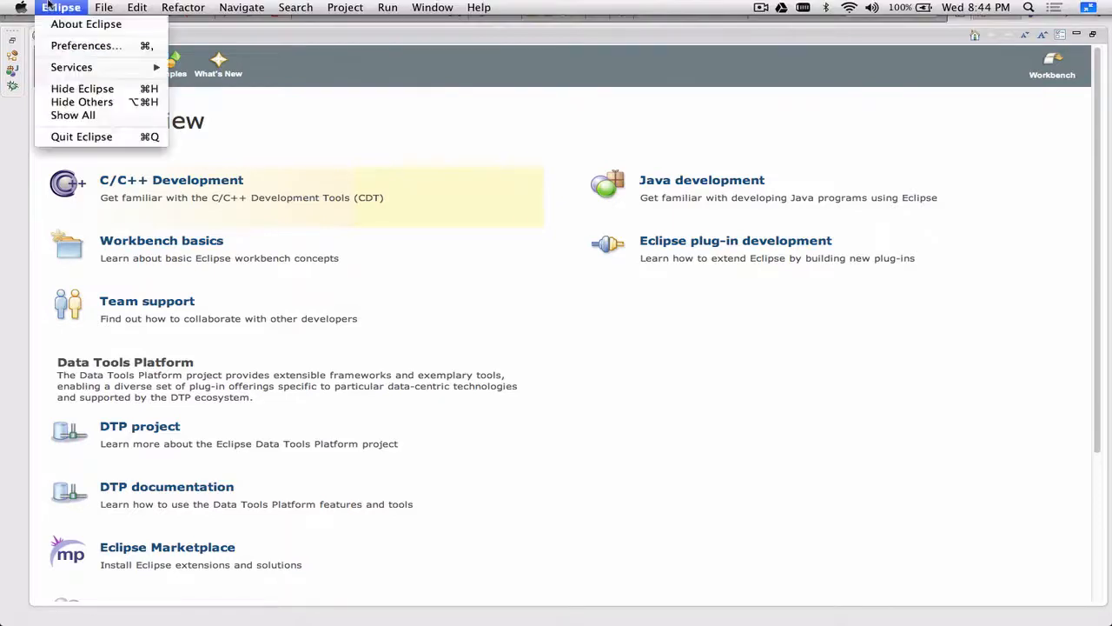
{"action": "left_click", "coordinate": [52, 45]}
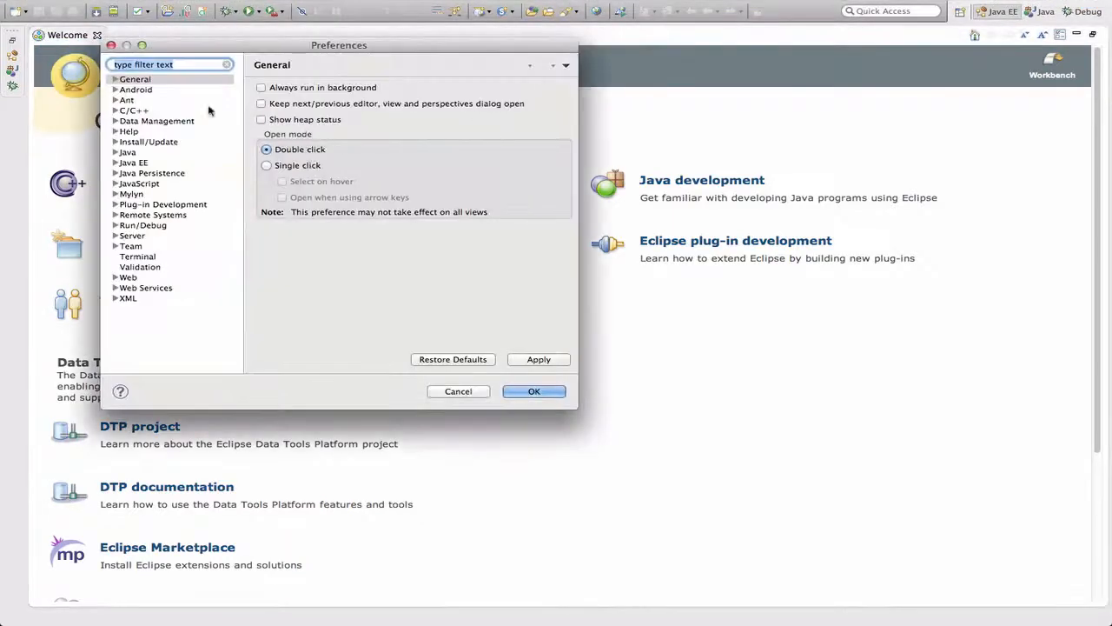
{"action": "left_click", "coordinate": [146, 90]}
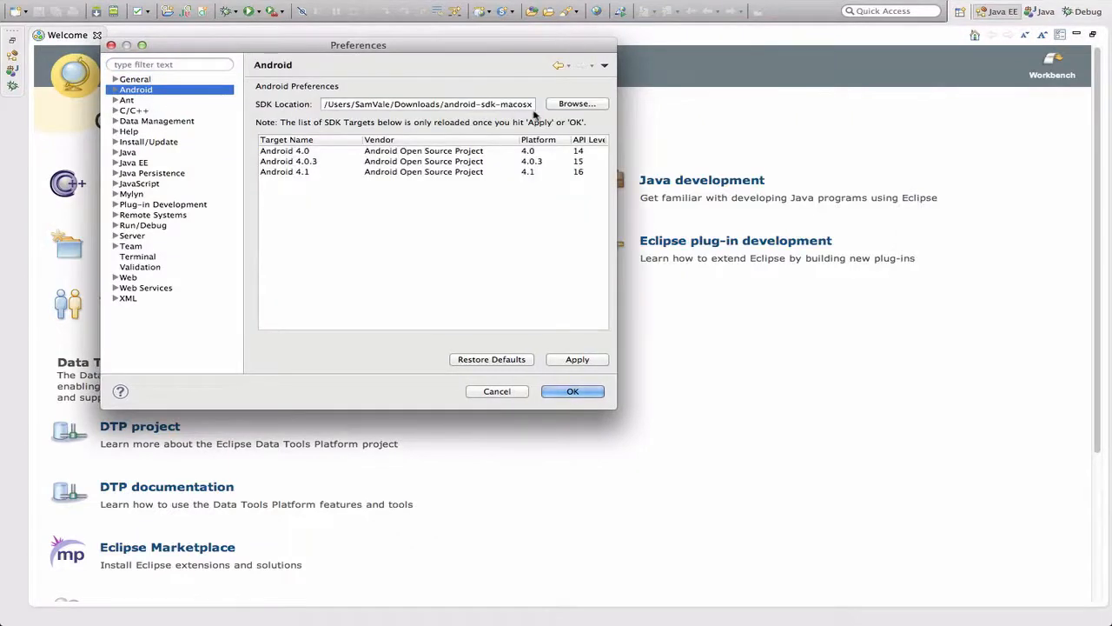
{"action": "left_click", "coordinate": [353, 104]}
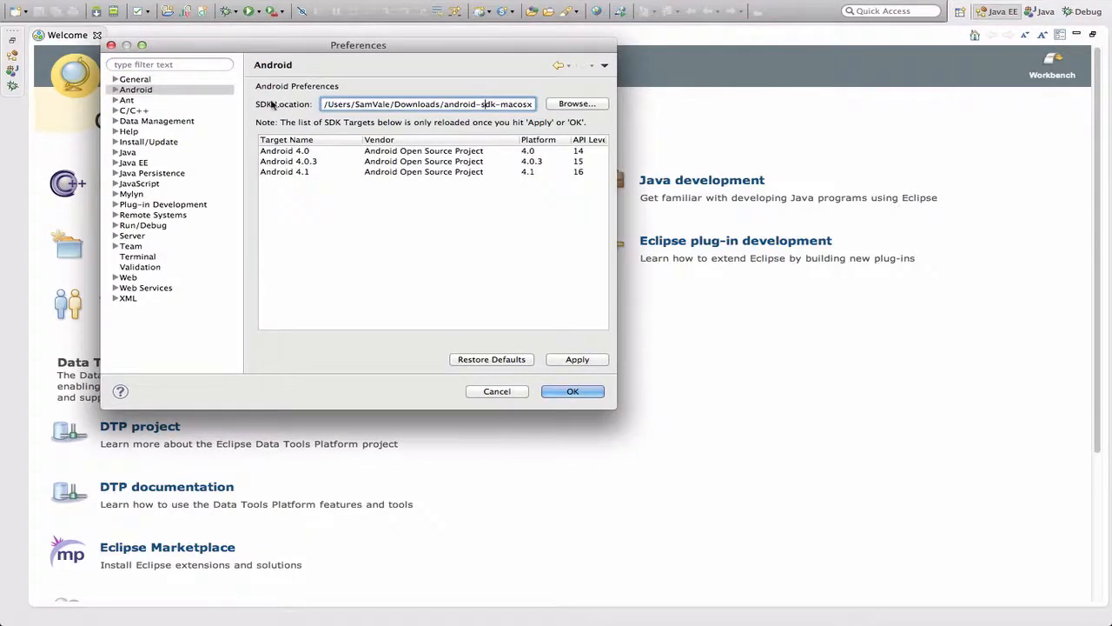
{"action": "left_click", "coordinate": [566, 105]}
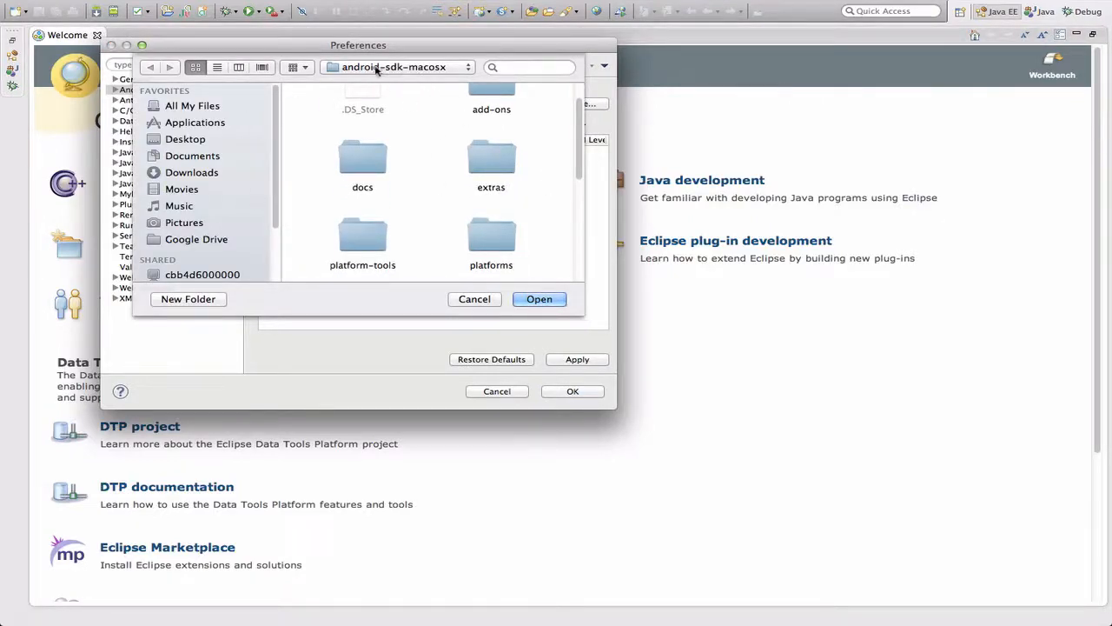
{"action": "left_click", "coordinate": [205, 173]}
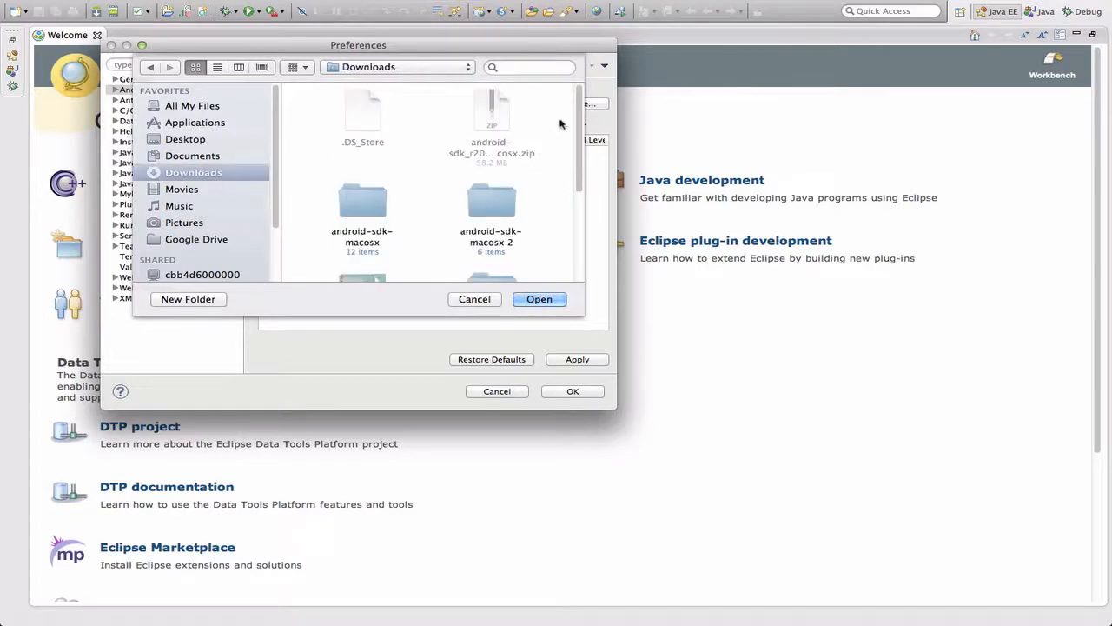
{"action": "left_click", "coordinate": [373, 211]}
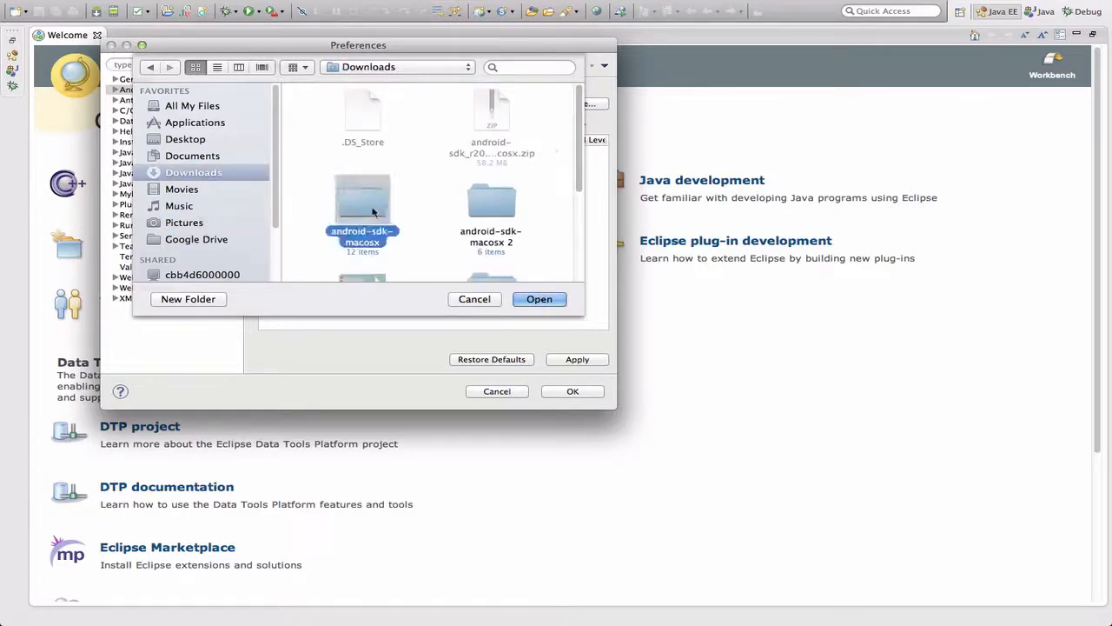
{"action": "left_click", "coordinate": [539, 300]}
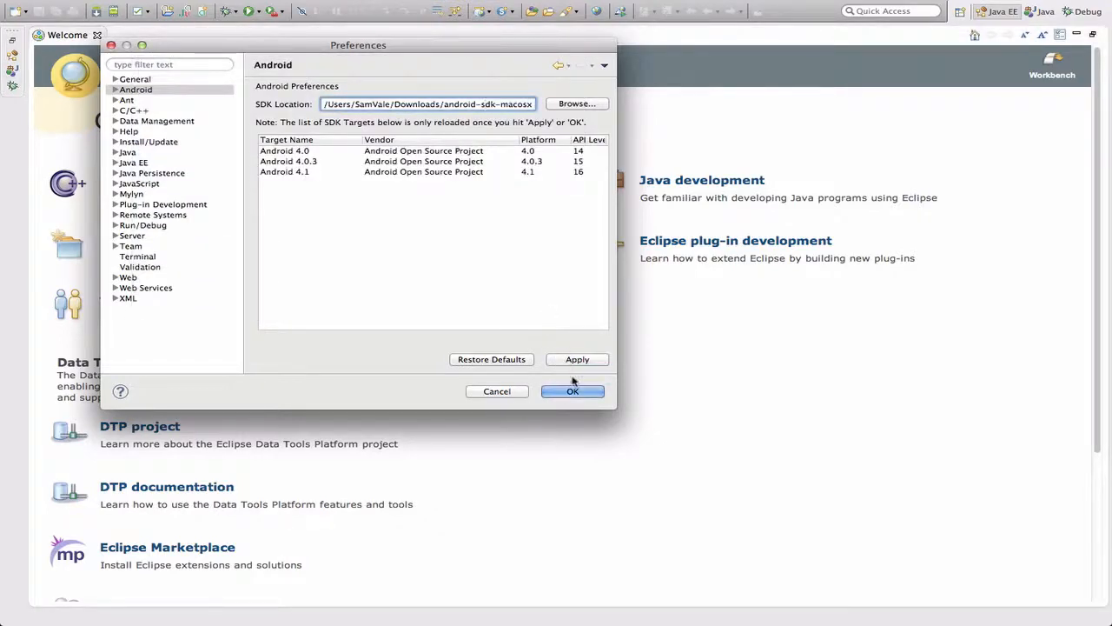
{"action": "left_click", "coordinate": [556, 391]}
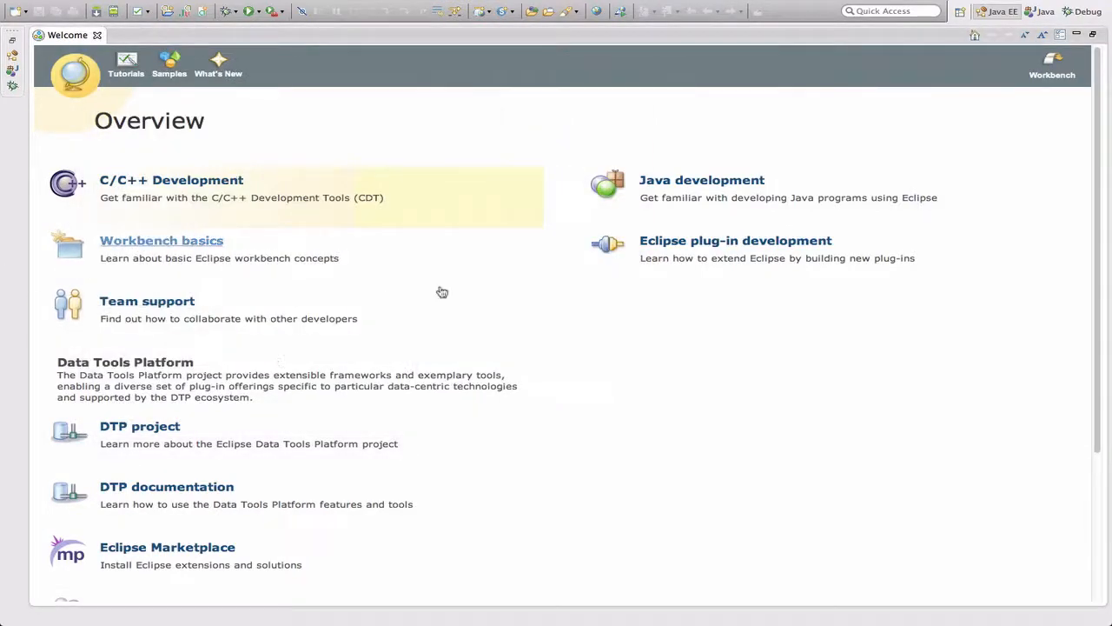